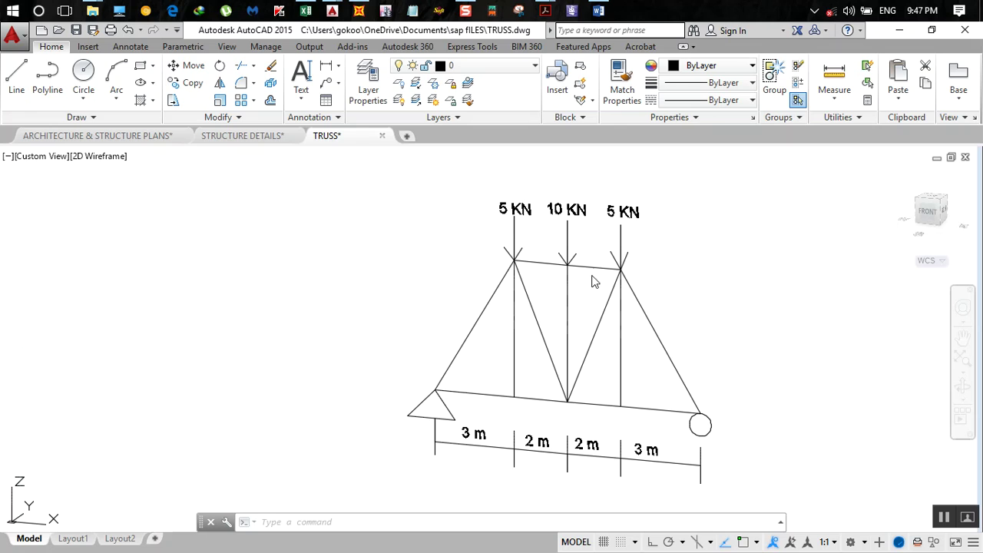
Switch to SAP2000 and create a Grid Only model in KN, m, C with 4 X, 4 Y and 5 Z grid lines.
left_click(360, 12)
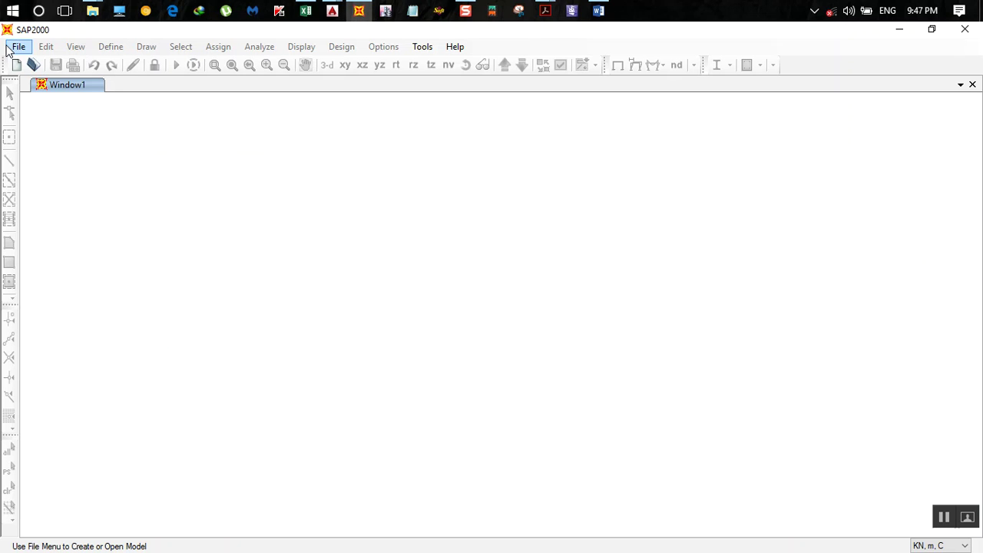
left_click(7, 48)
left_click(42, 64)
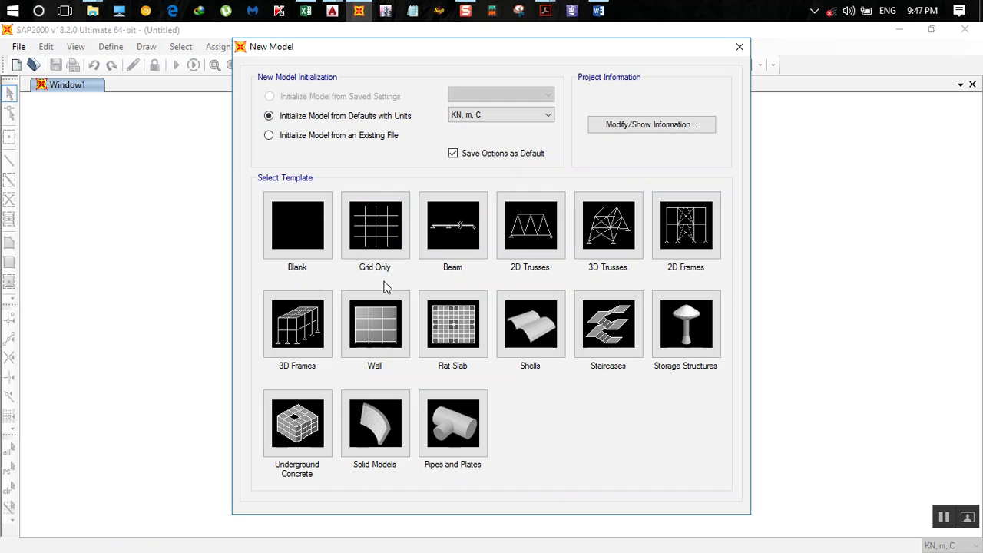
left_click(392, 228)
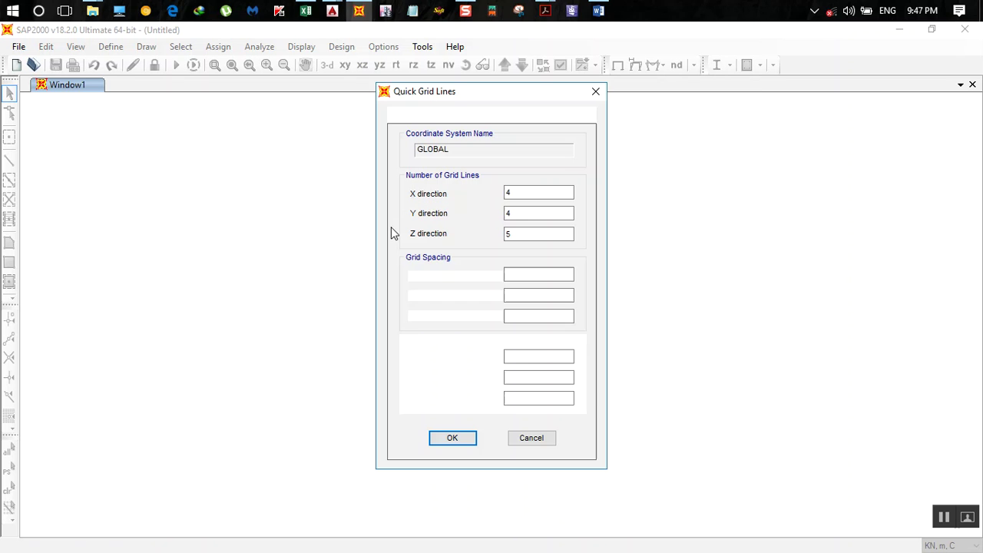
left_click(470, 437)
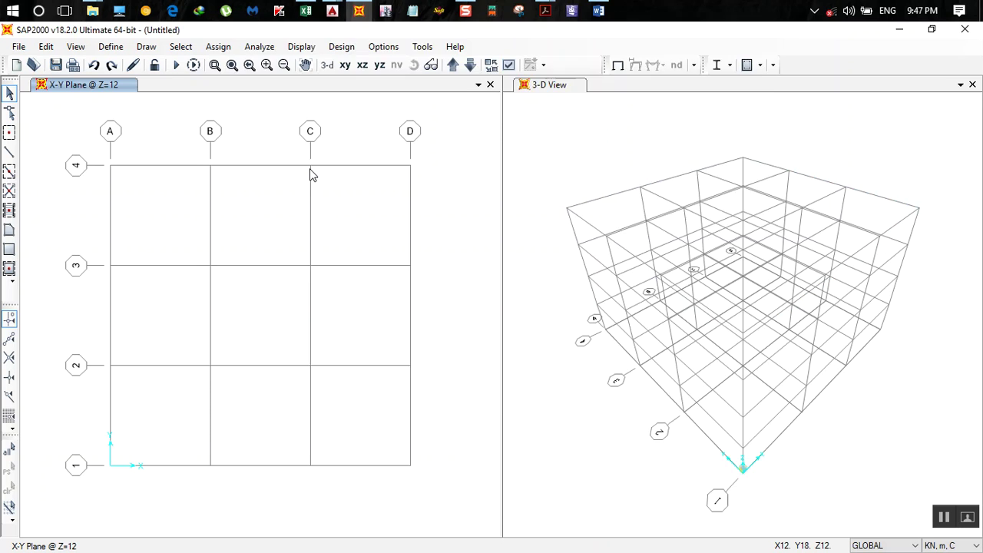
Open the GLOBAL grid system for modification and display its grids as spacing.
double_click(310, 175)
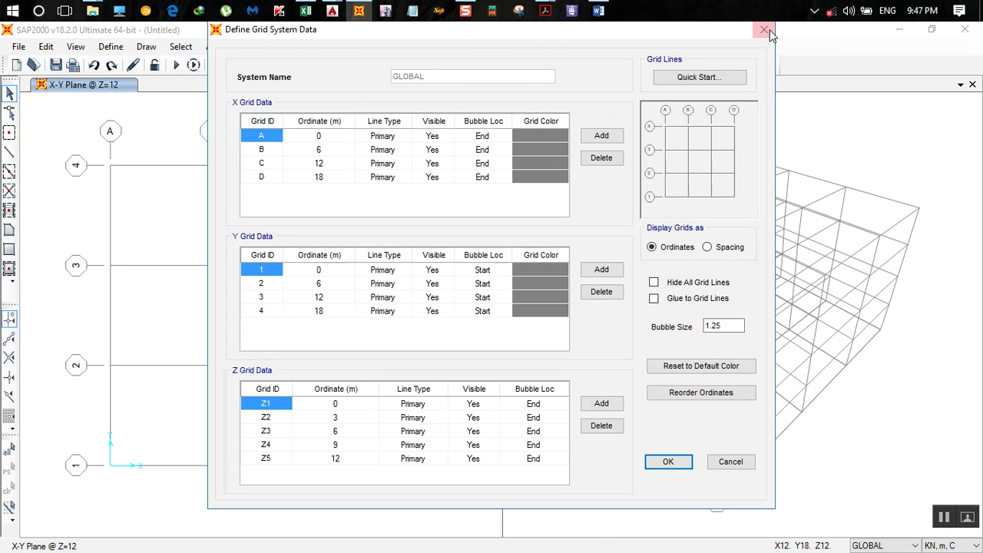
left_click(765, 30)
right_click(255, 151)
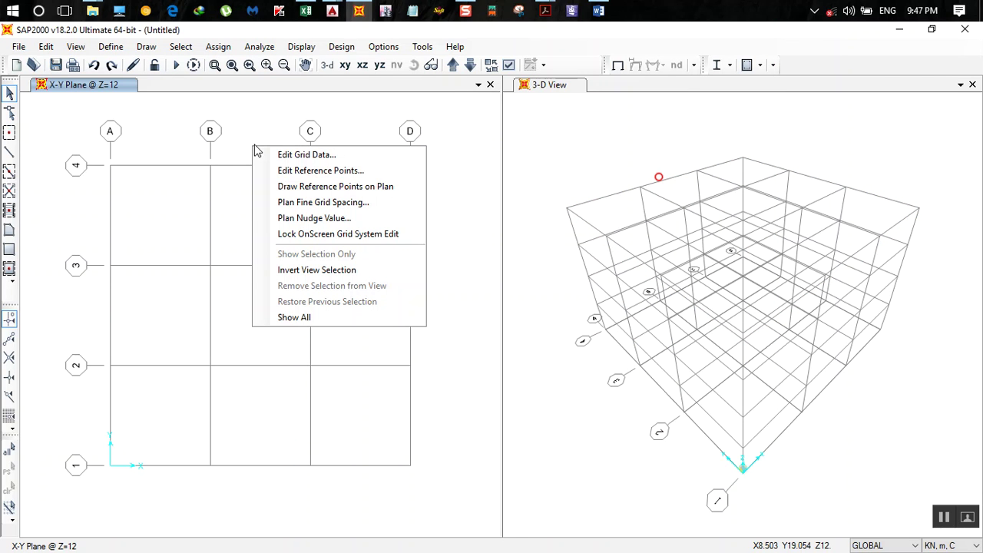
left_click(329, 157)
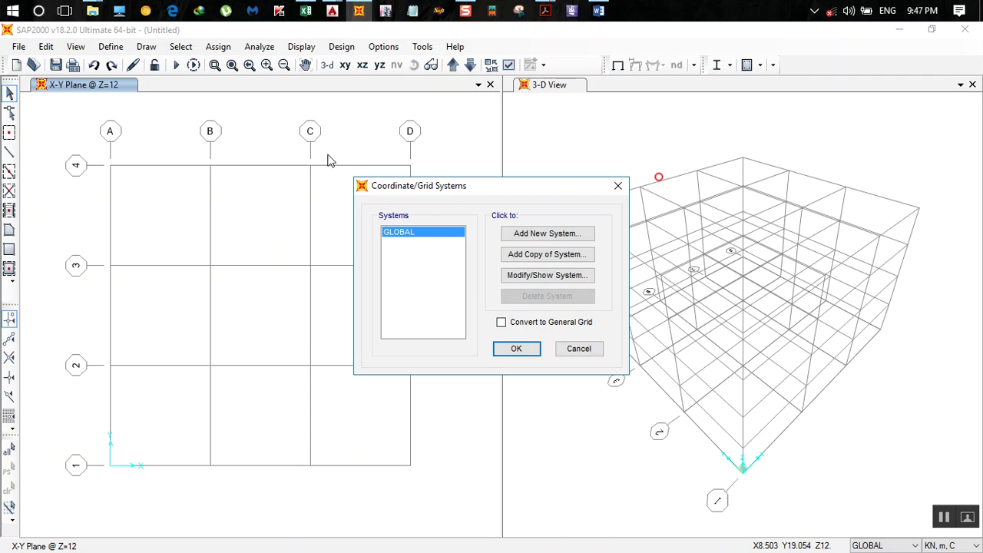
left_click(545, 275)
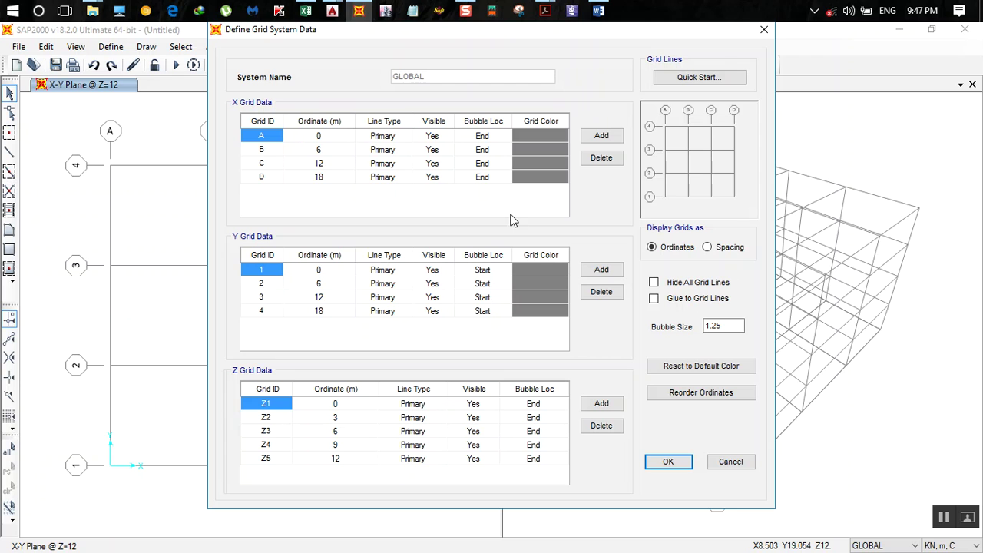
left_click_drag(321, 141, 331, 177)
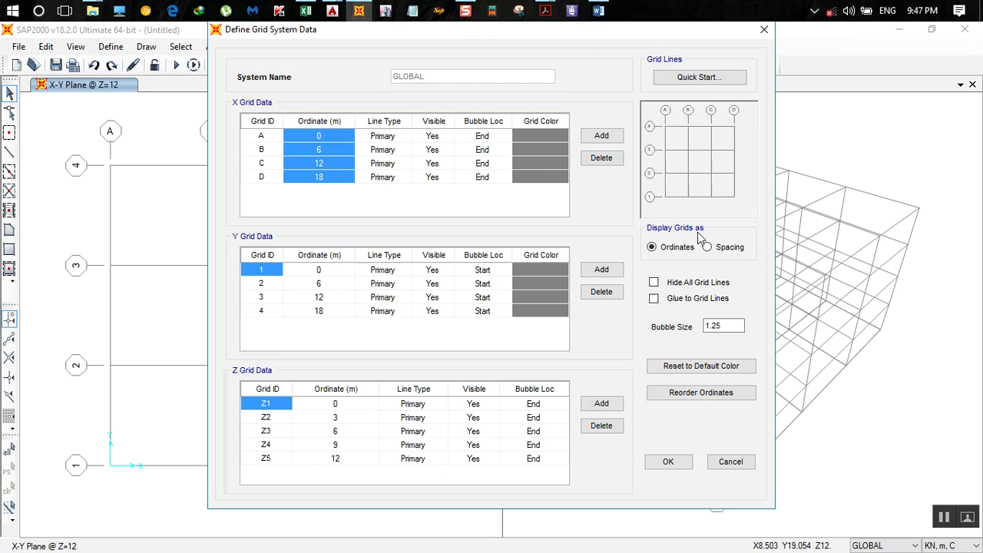
left_click(708, 248)
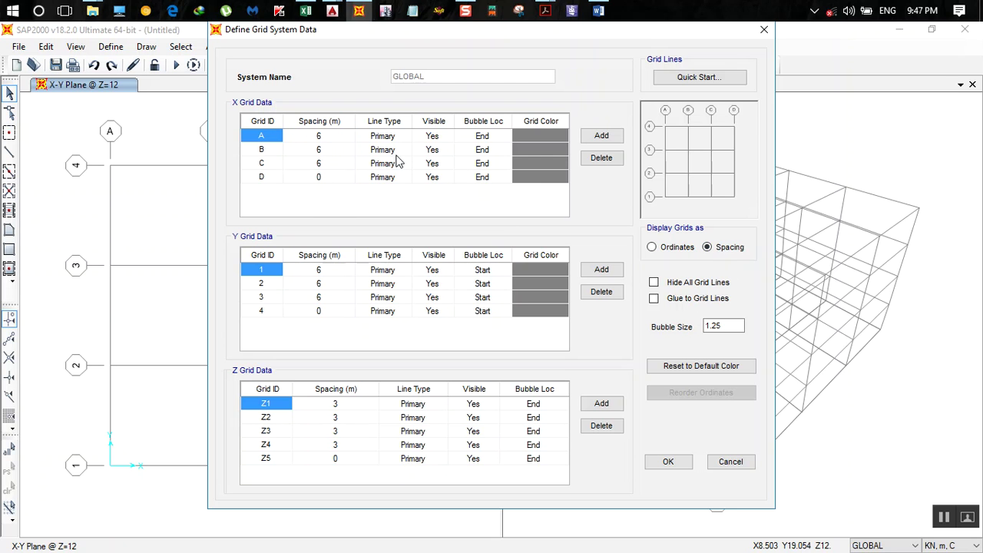
Check the truss bay dimensions in the AutoCAD drawing, then return to the SAP2000 grid definition.
mouse_move(363, 14)
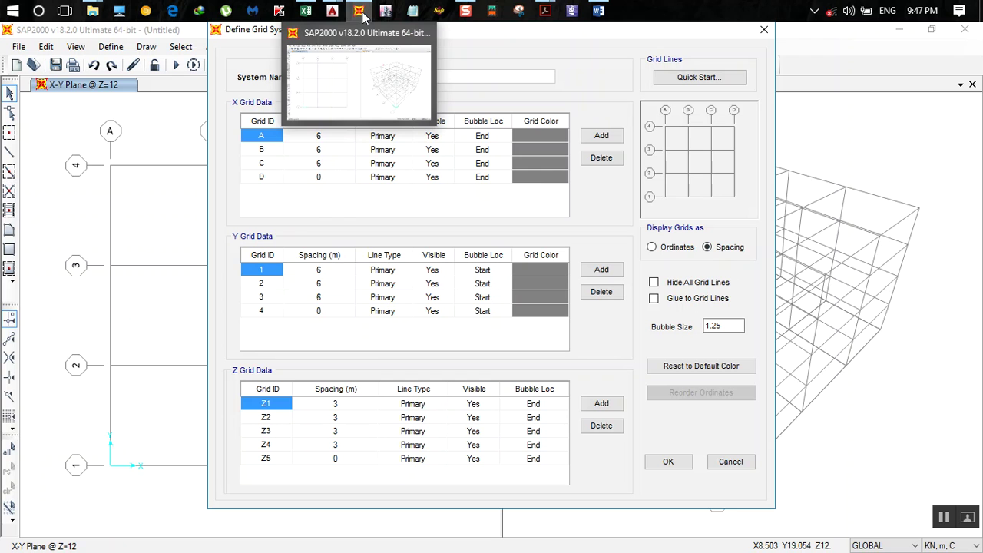
mouse_move(332, 11)
left_click(502, 102)
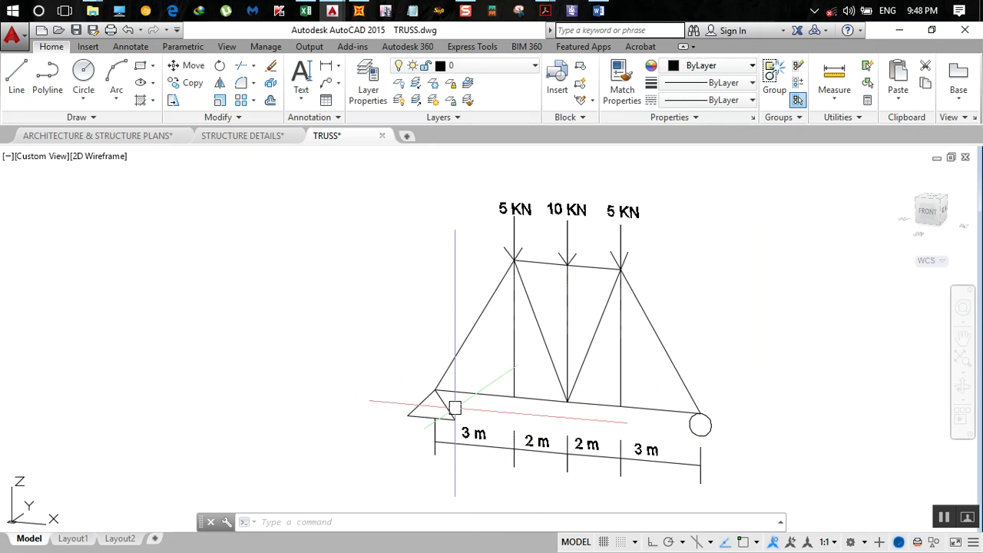
left_click(359, 10)
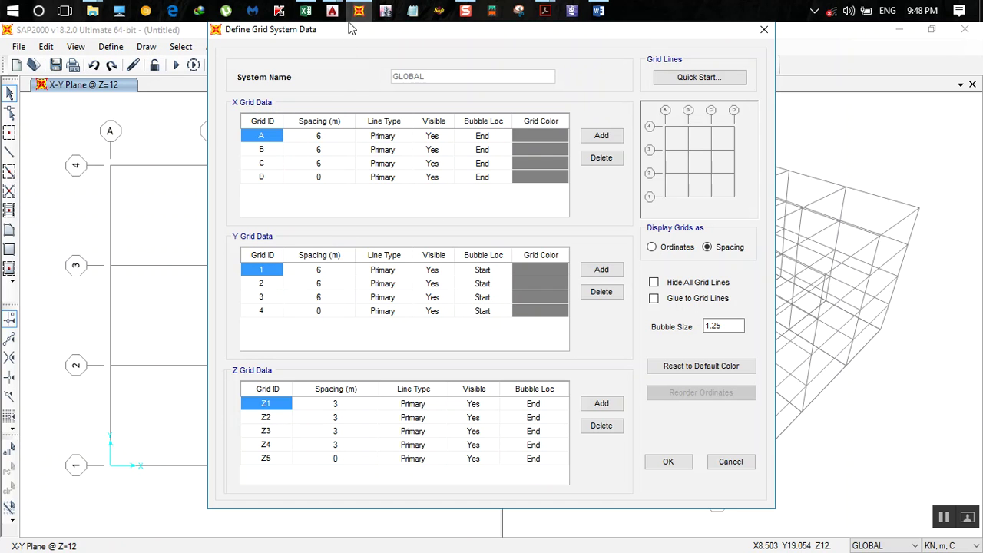
mouse_move(331, 11)
left_click(476, 73)
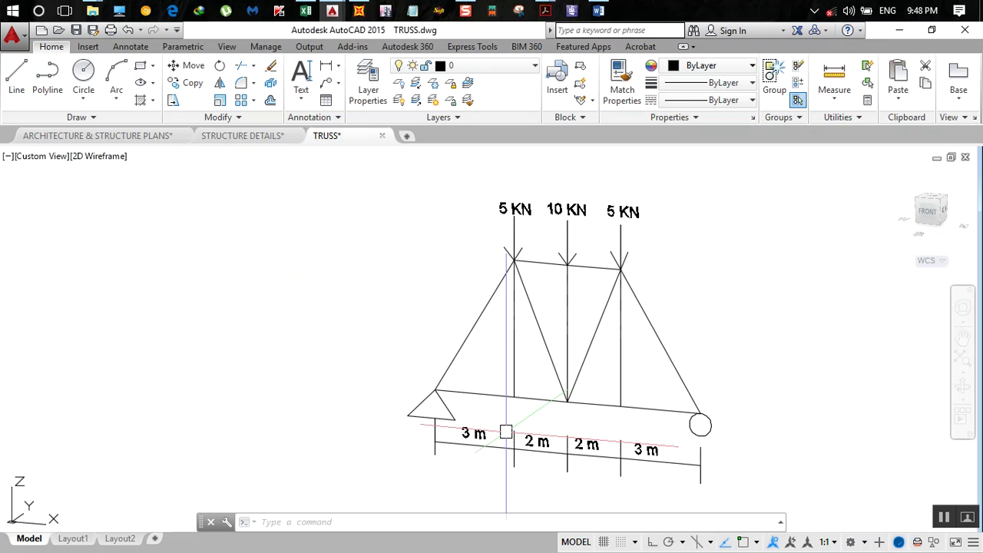
left_click(359, 11)
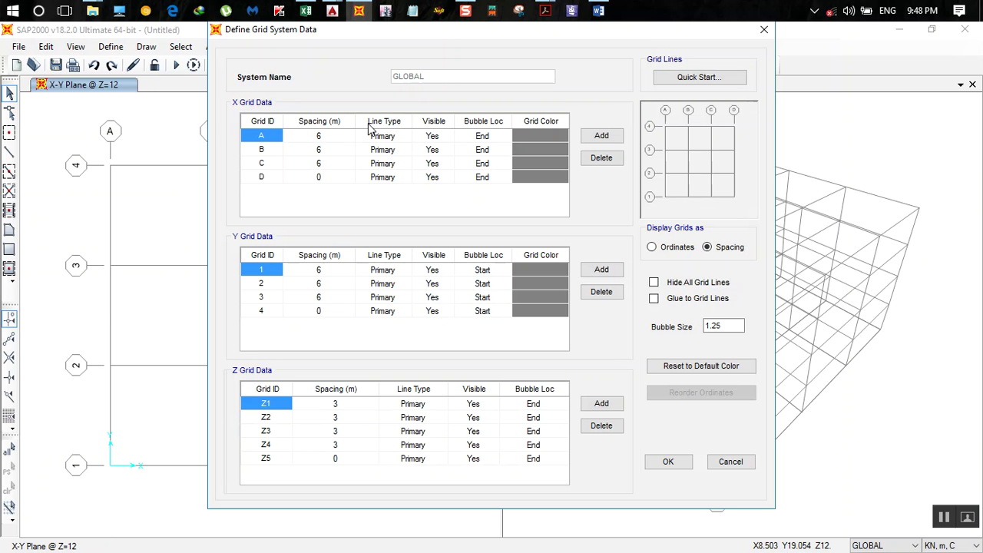
Set the X grid spacing to 3 m for line A and 2 m for lines B and C.
left_click(317, 136)
type("3")
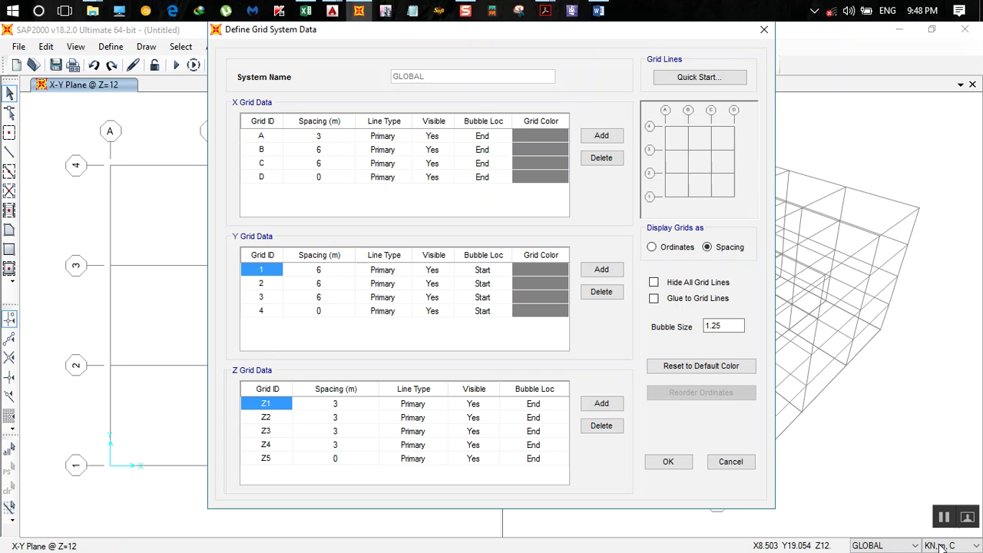
left_click(336, 153)
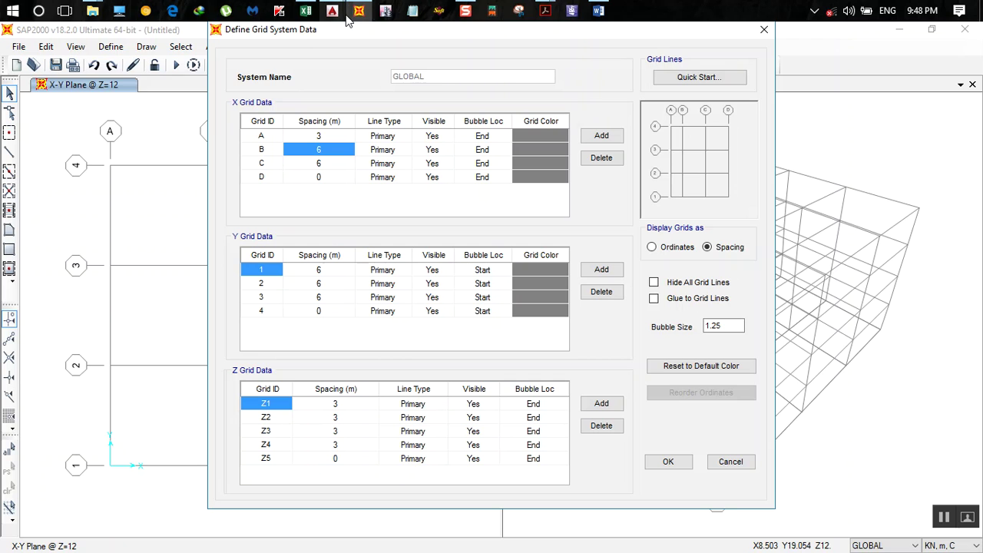
mouse_move(346, 19)
type("2")
left_click(328, 166)
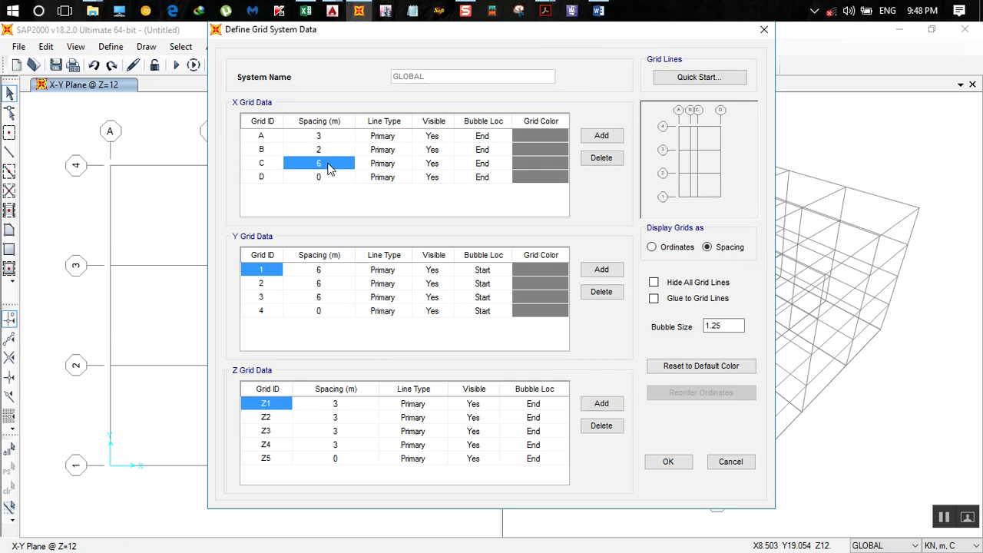
type("2")
Add a fifth X grid line and set line D's spacing to 3 m, checking the last bay against the AutoCAD drawing.
left_click(325, 179)
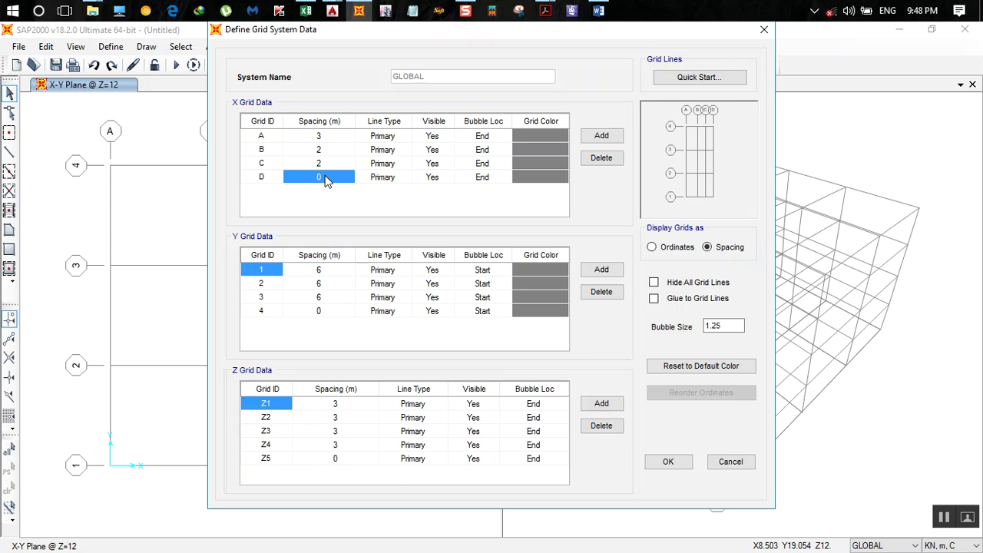
left_click(599, 136)
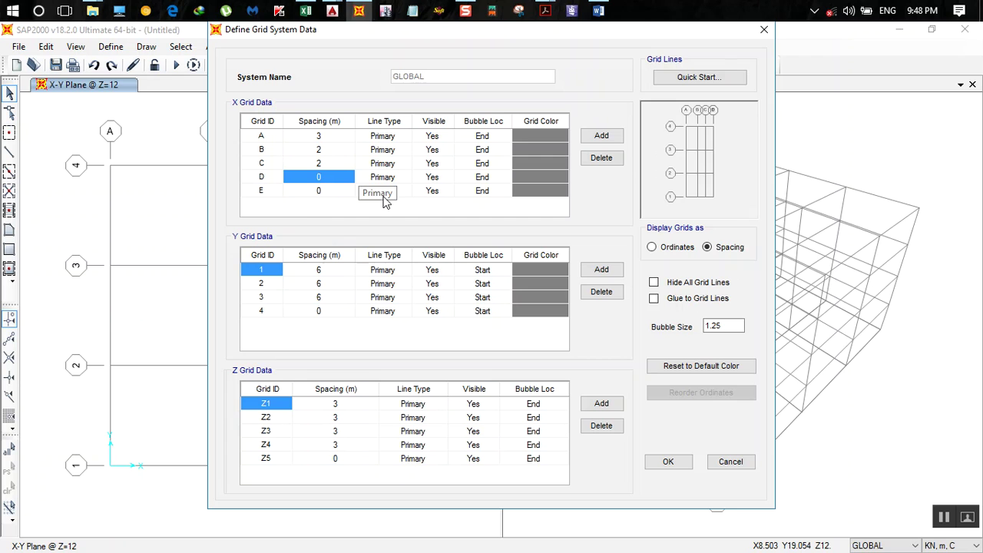
type("3")
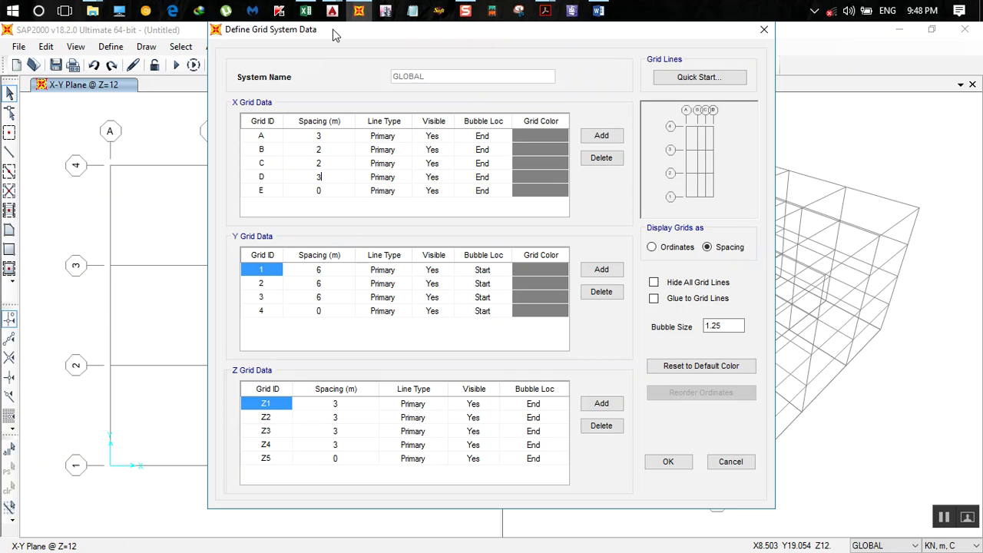
mouse_move(338, 17)
left_click(503, 76)
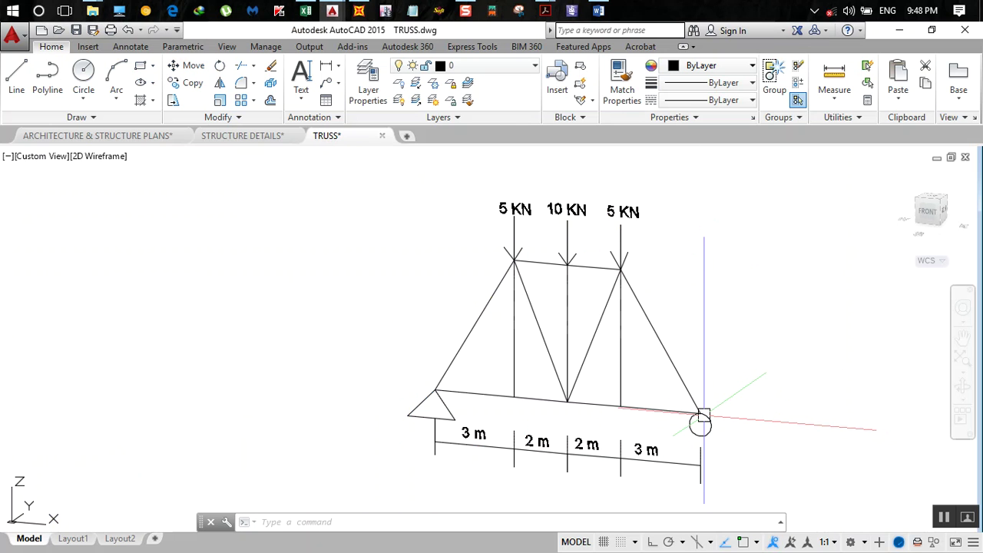
left_click(359, 11)
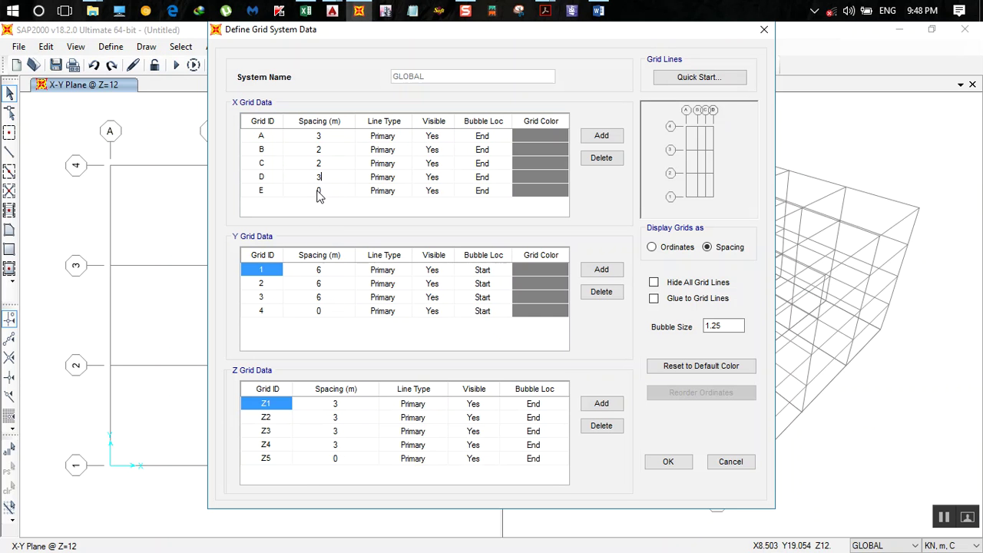
left_click(318, 192)
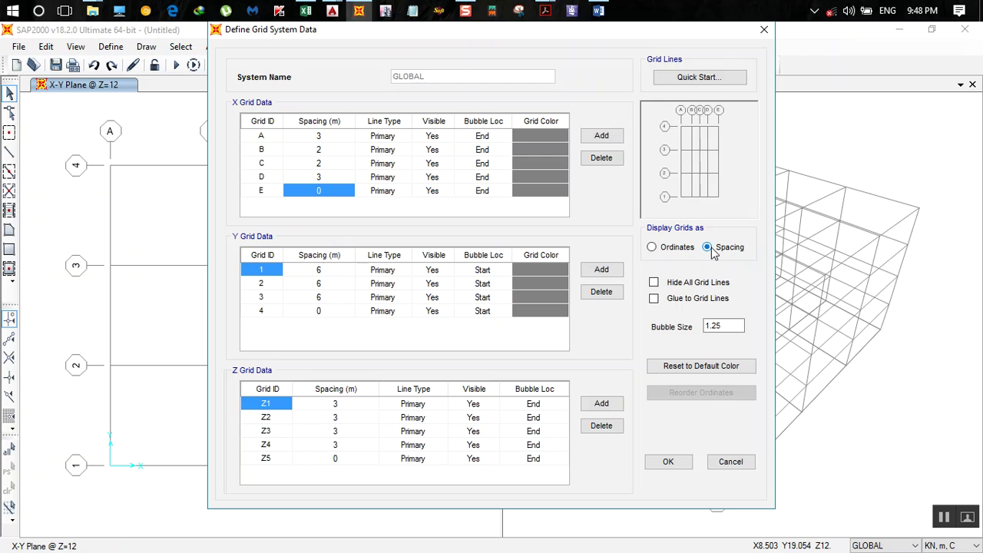
Delete Y grid lines 2, 3 and 4 so only line 1 is left.
left_click(263, 286)
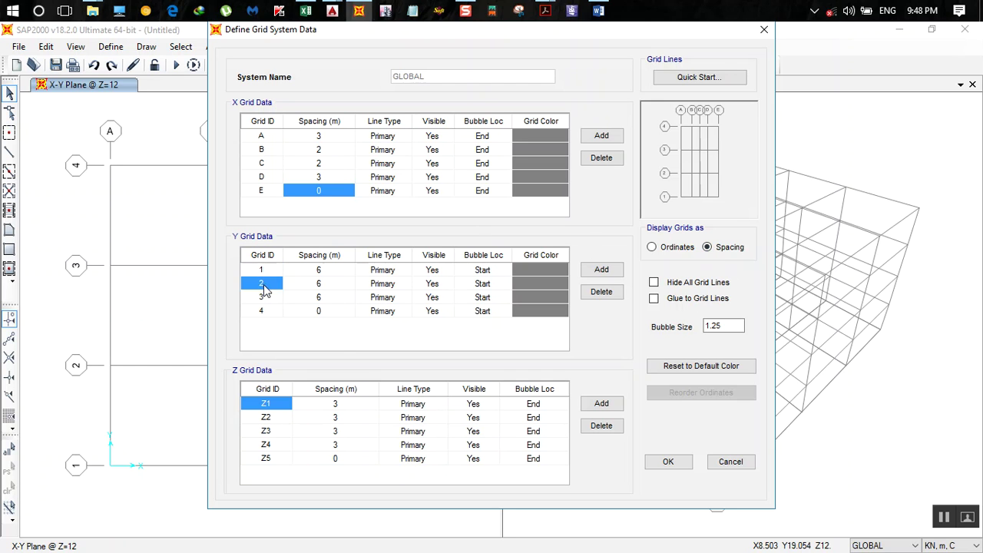
left_click_drag(263, 286, 268, 315)
left_click(591, 293)
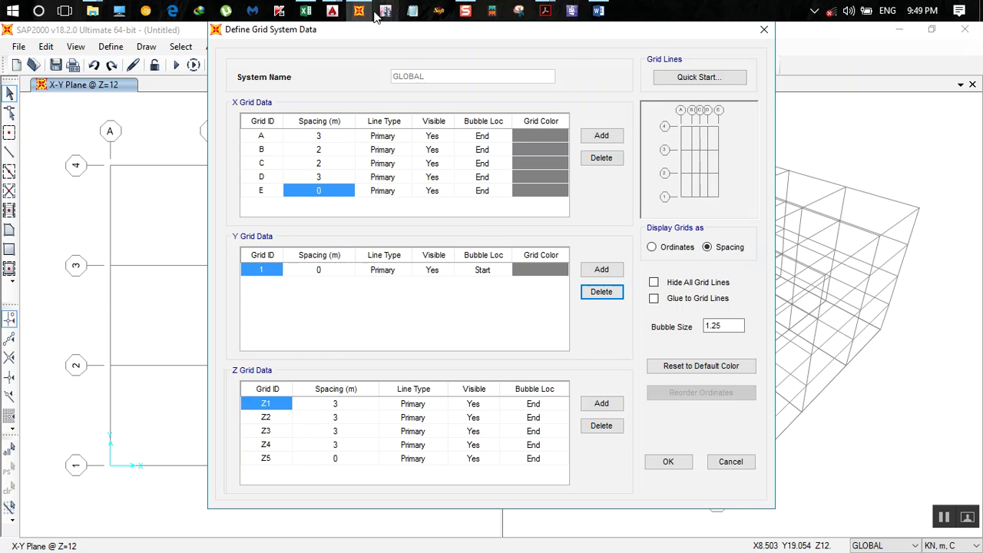
Review the truss in AutoCAD, then set the SAP2000 Z grid spacing to 5 m for Z1 and 0 for Z2.
left_click(332, 10)
left_click(466, 82)
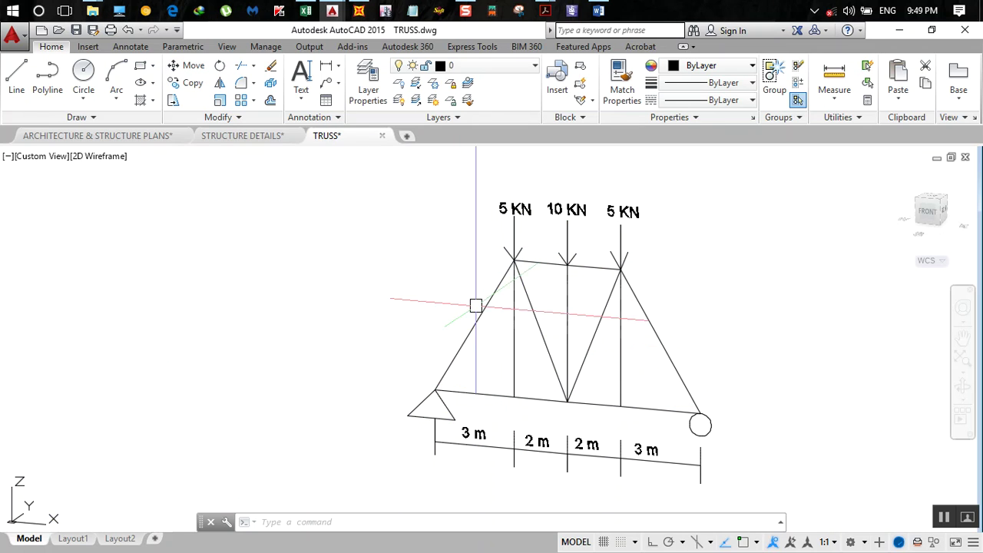
left_click(358, 14)
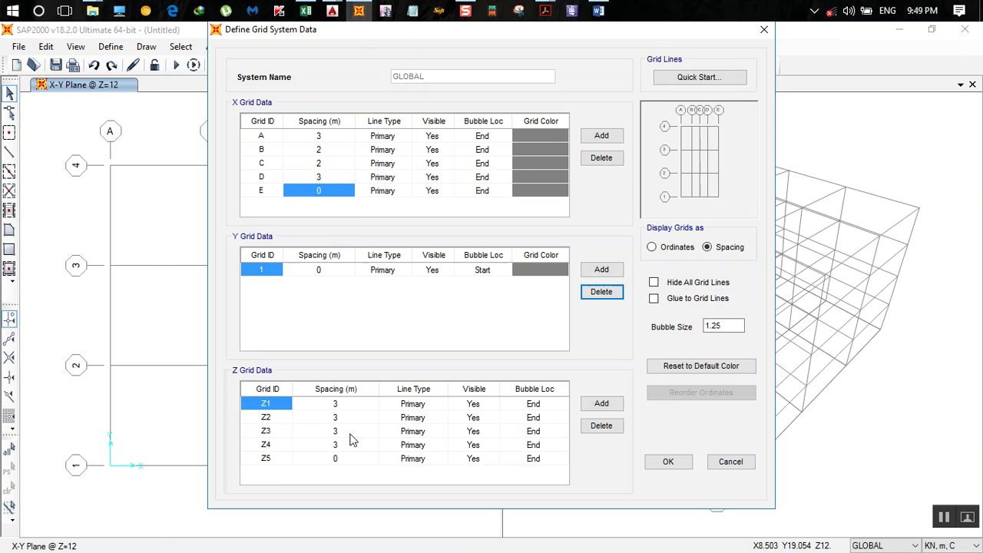
left_click(343, 407)
type("5")
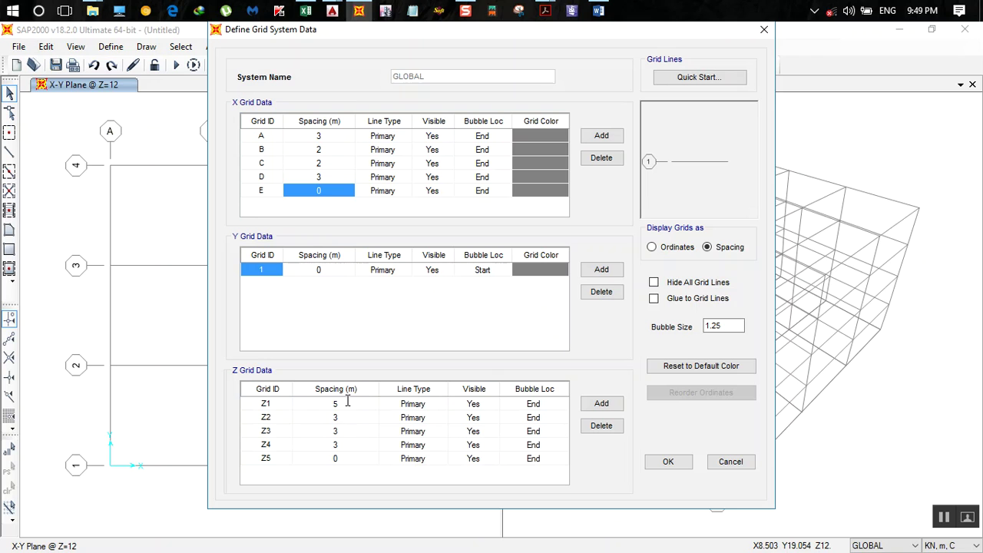
left_click(342, 417)
type("0")
Delete Z grid lines Z3, Z4 and Z5 and apply the modified grid system to the model.
left_click(338, 431)
left_click_drag(269, 432, 270, 459)
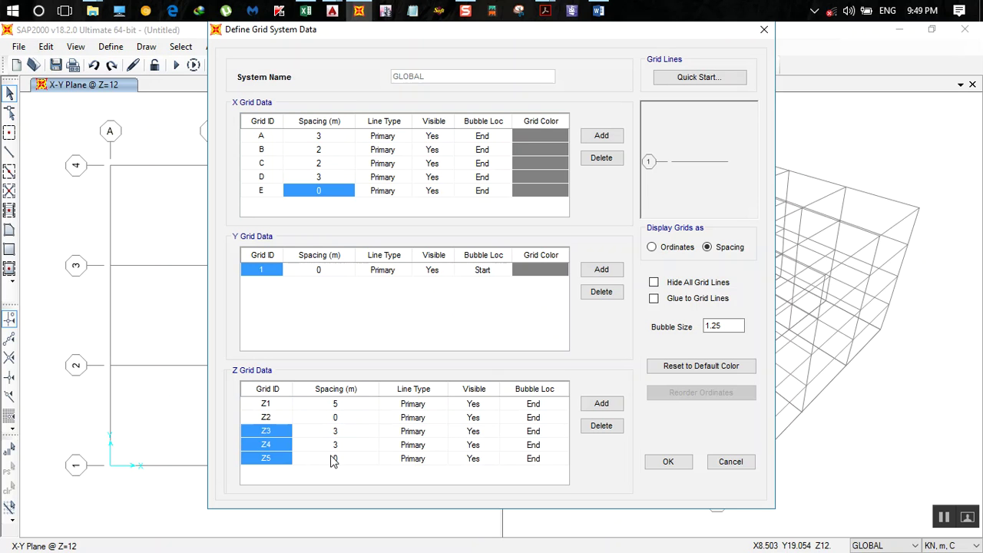
left_click(599, 427)
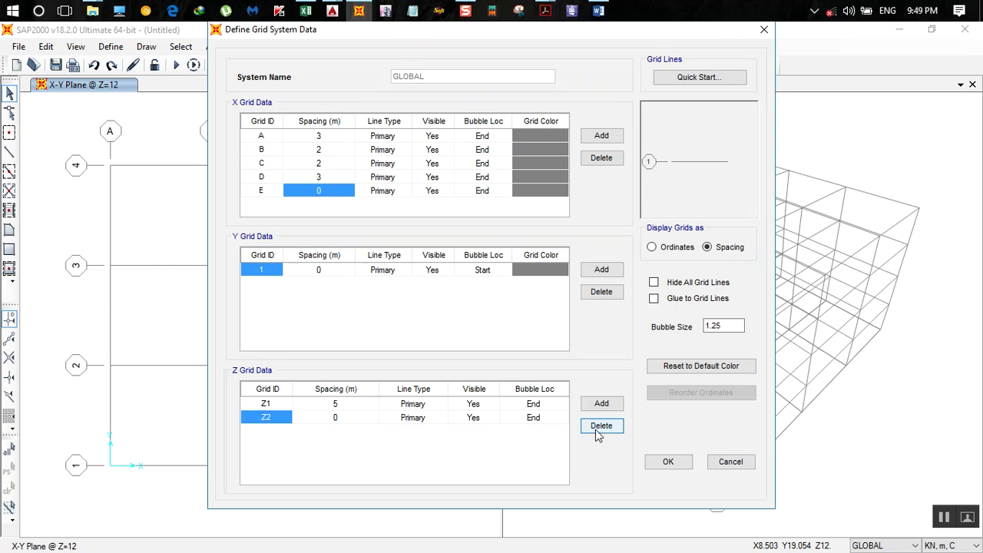
left_click(668, 462)
left_click(516, 349)
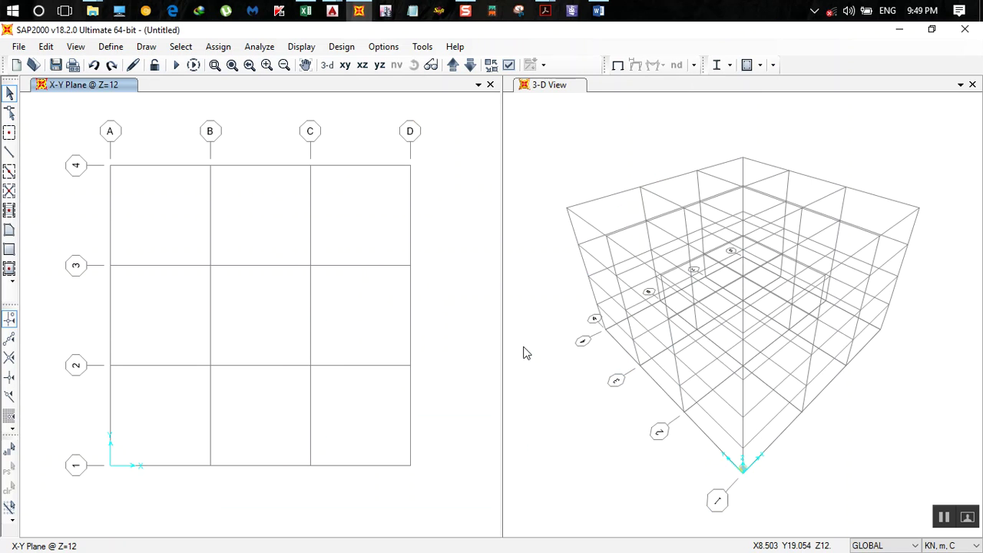
Change the X-Y plane view to the X-Z plane at Y=0.
left_click(93, 85)
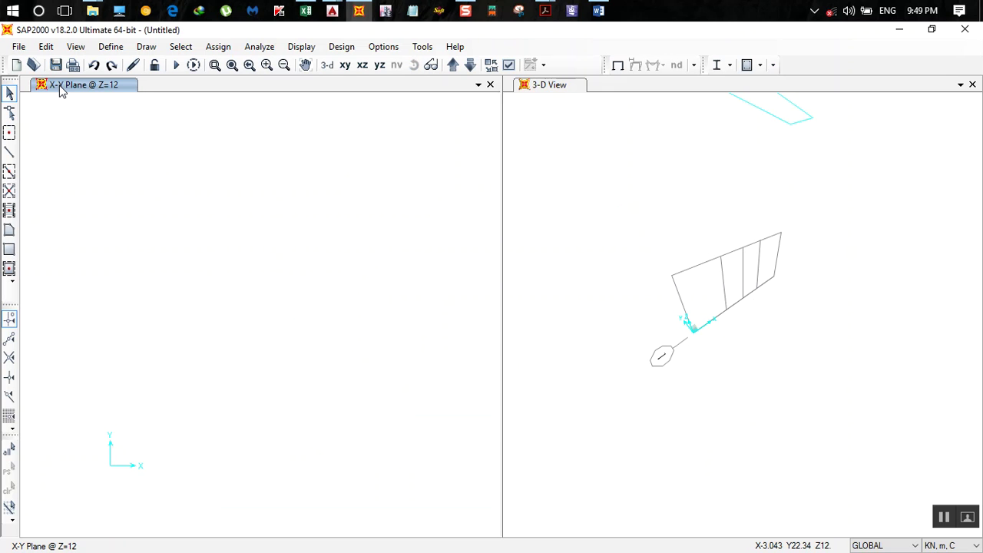
left_click(365, 69)
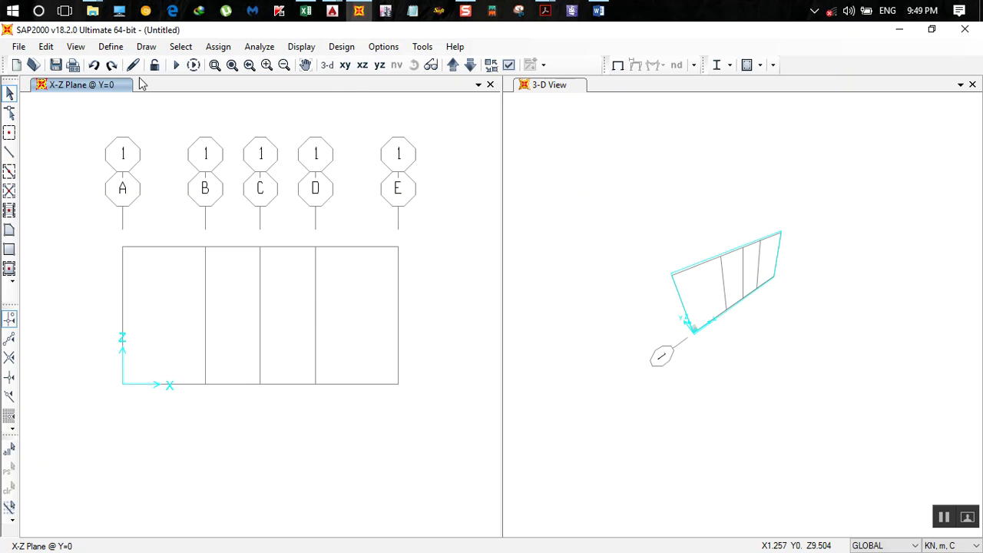
Draw straight FSEC1 frame members along the base line from grid A through B, C and D to grid E.
left_click(145, 47)
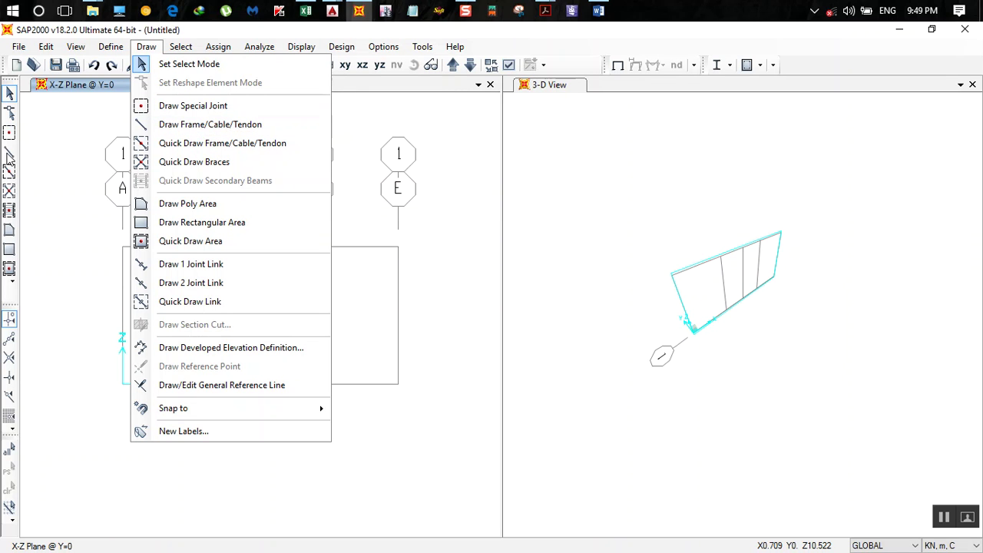
left_click(10, 153)
left_click(10, 154)
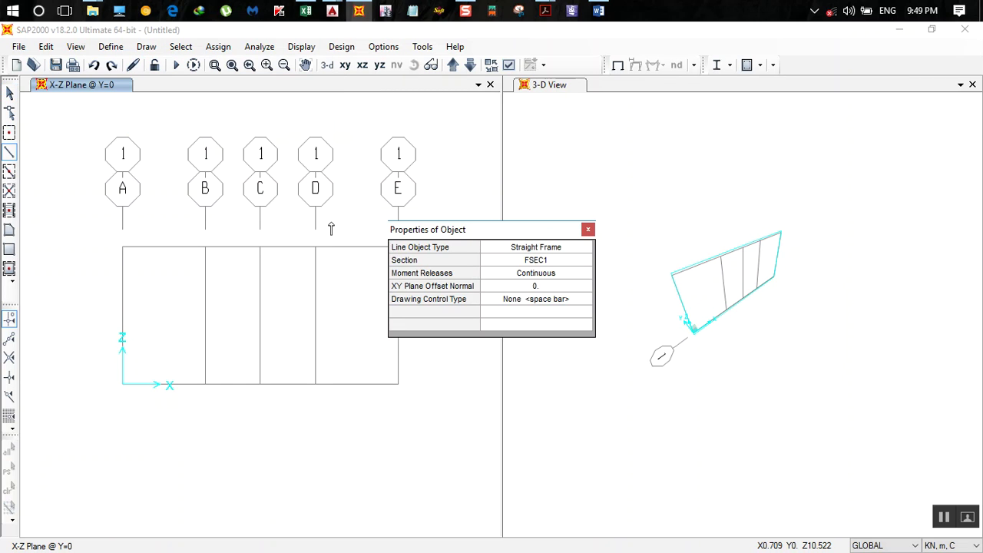
left_click_drag(460, 236, 628, 233)
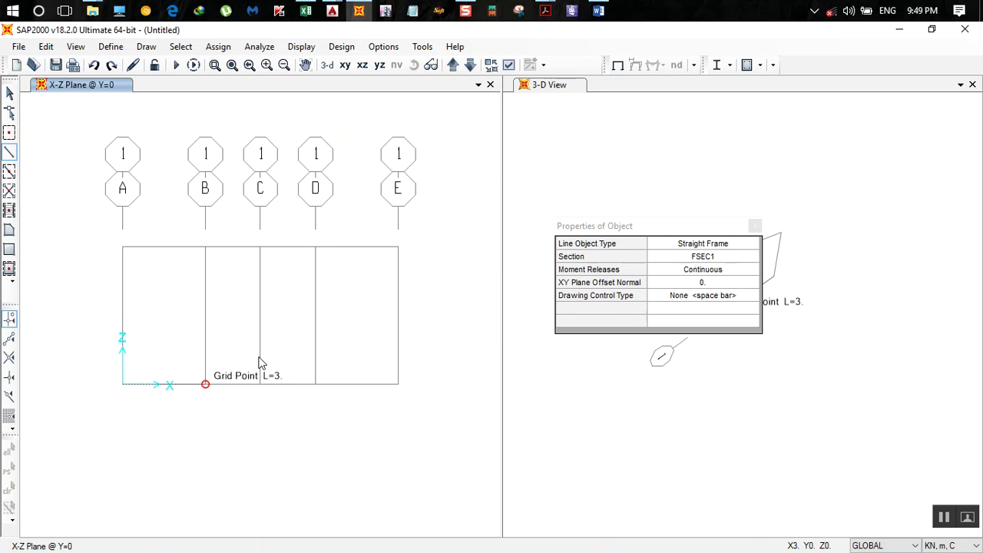
left_click(259, 384)
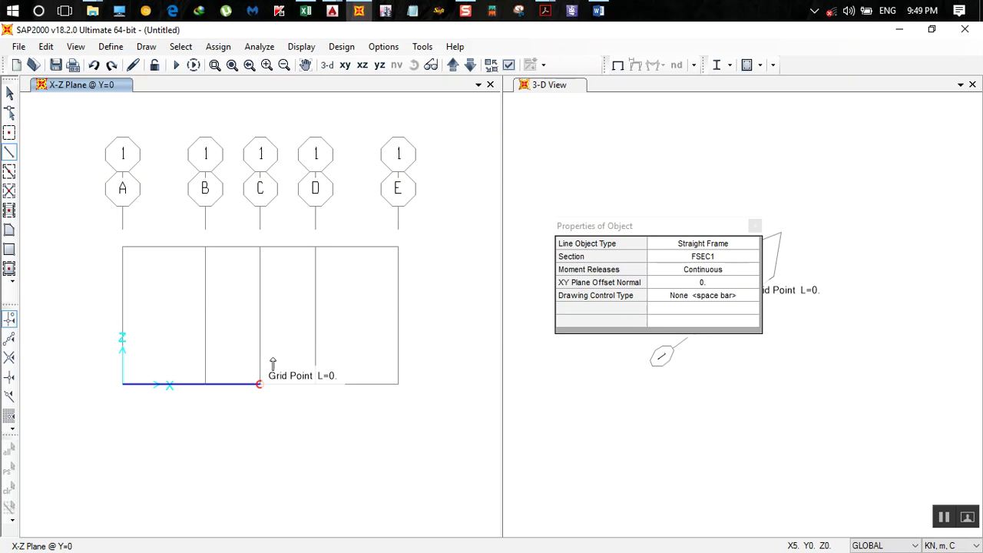
left_click(315, 385)
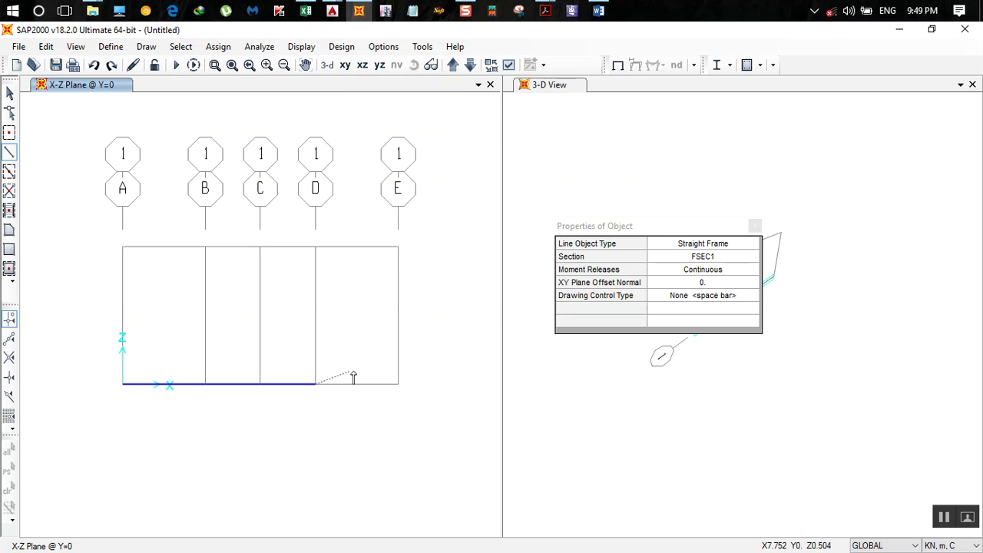
left_click(397, 384)
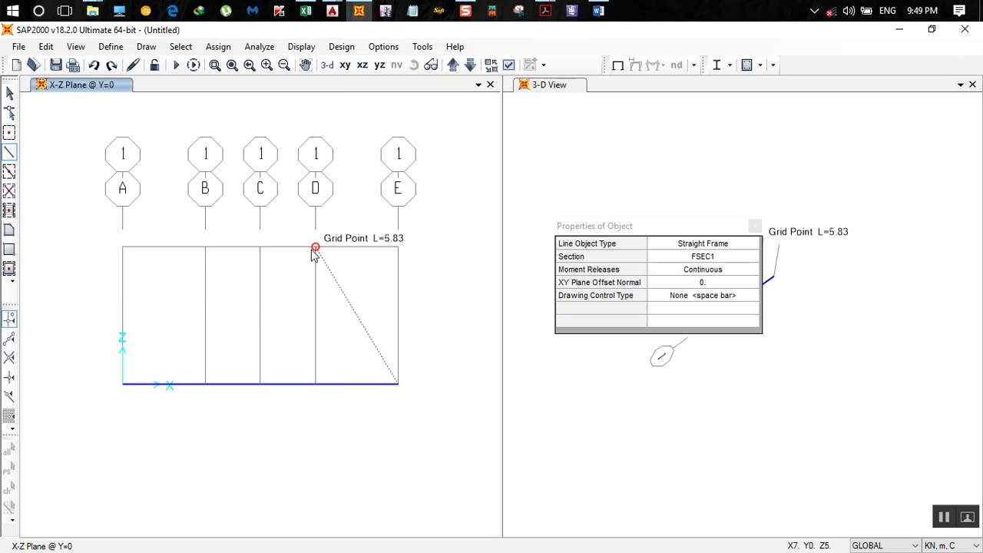
Continue the frame members from the base at E to the top of D, across C to B, and down to the base at A.
left_click(315, 248)
left_click(260, 247)
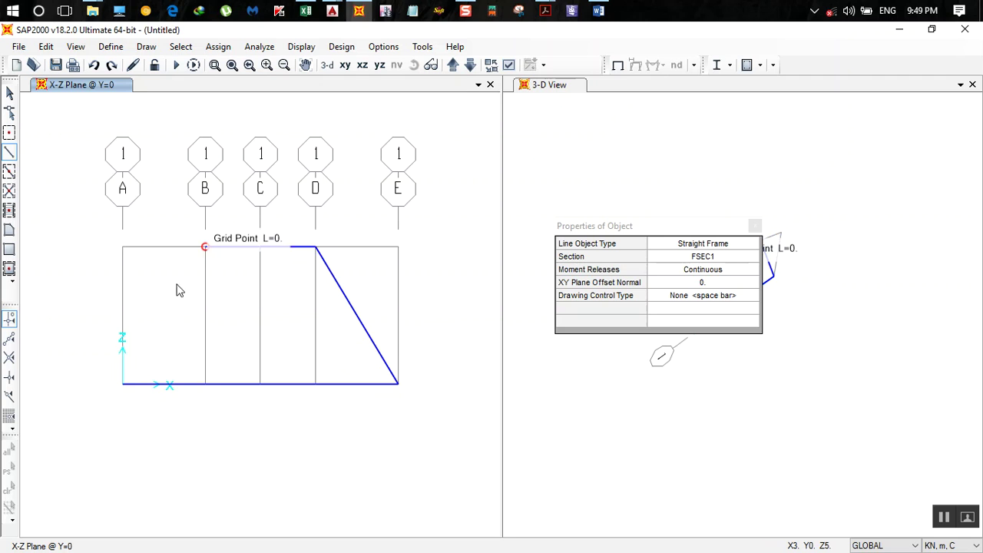
left_click(205, 247)
left_click(124, 385)
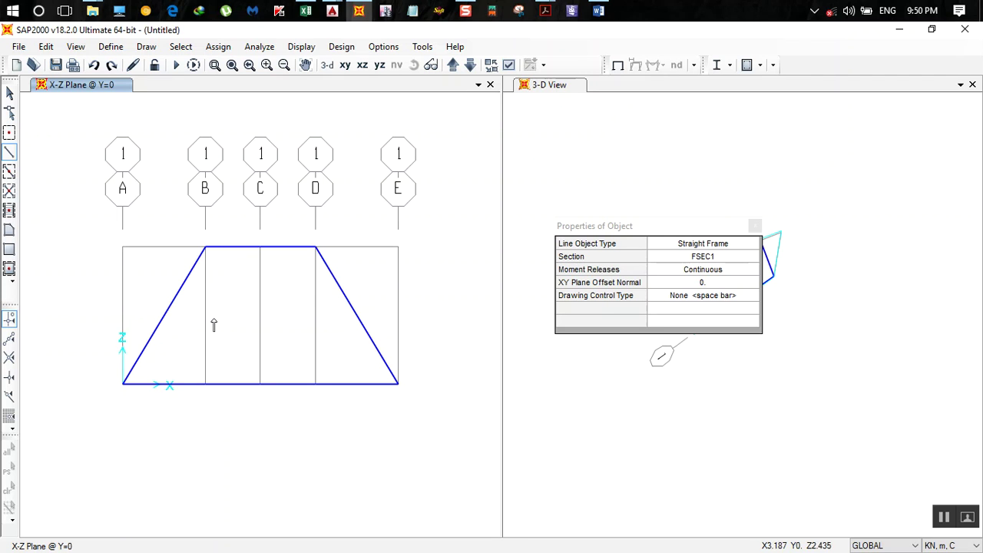
Quick-draw the vertical frame members on grid lines B, C and D.
left_click(9, 173)
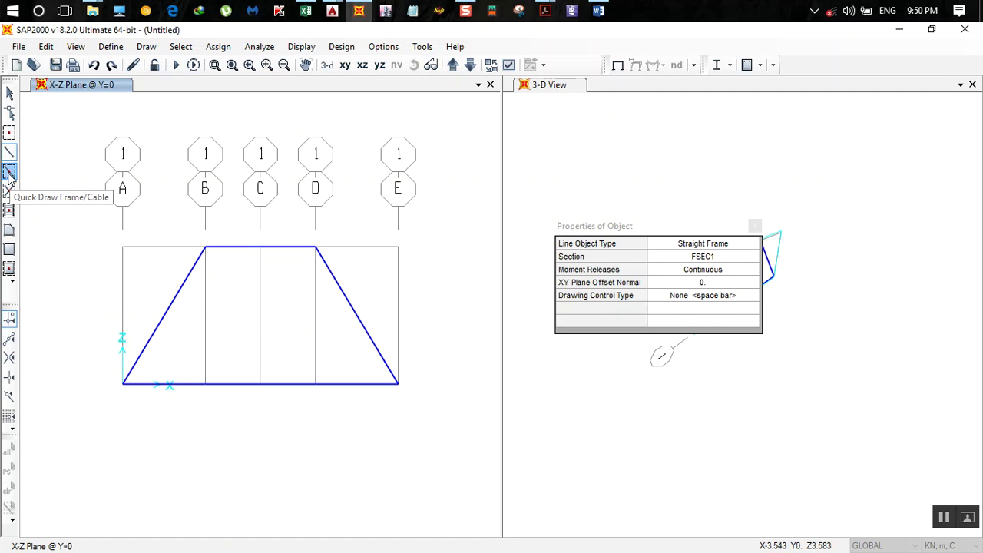
left_click(205, 307)
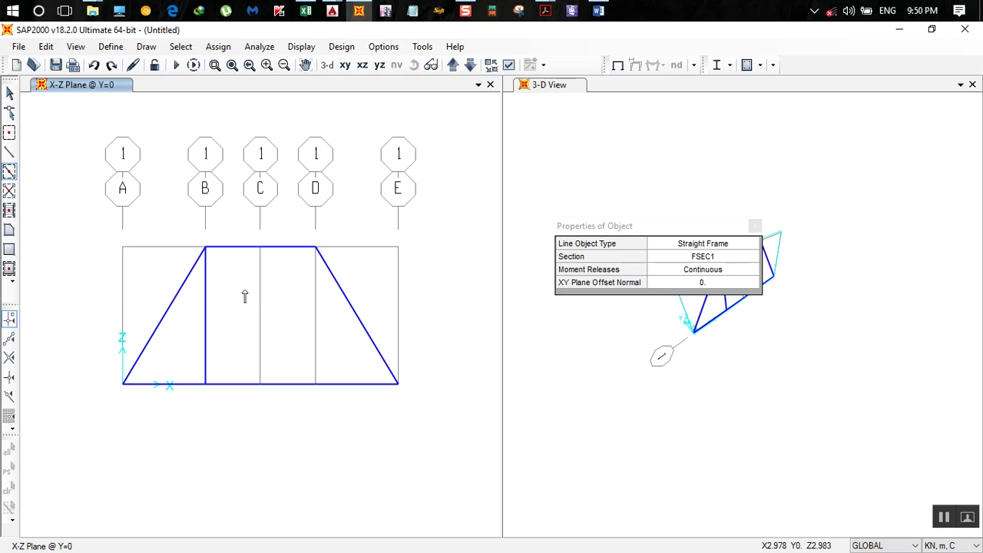
left_click(261, 301)
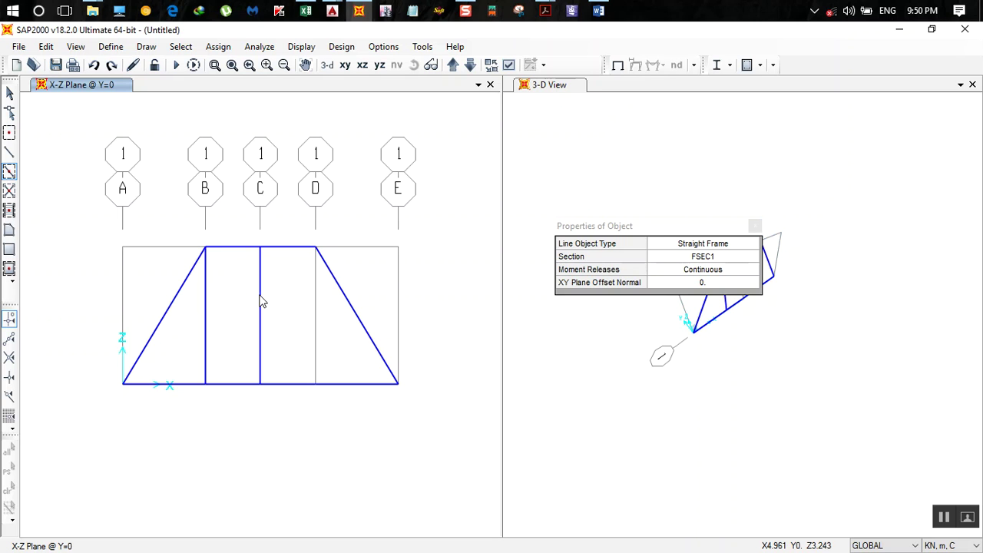
left_click(315, 303)
left_click_drag(621, 227, 653, 216)
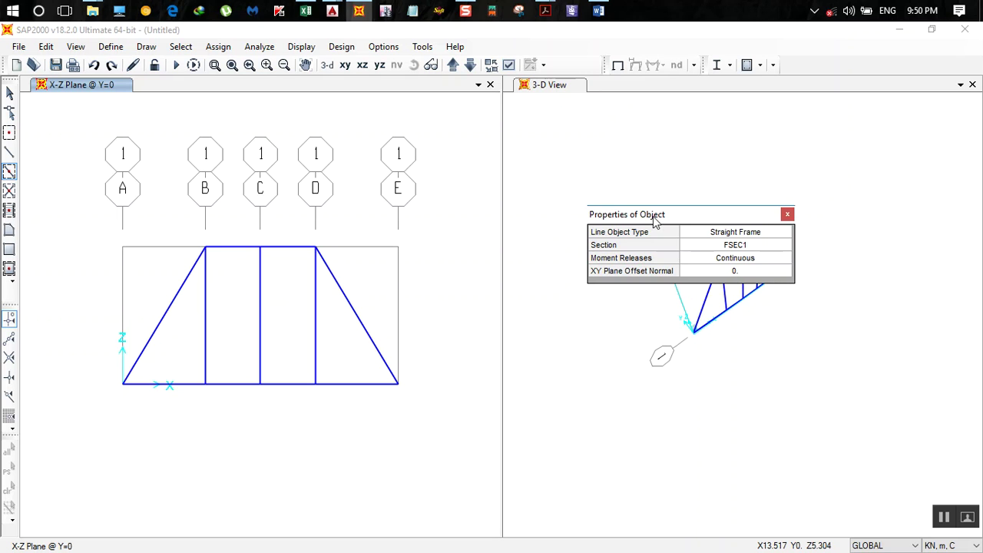
left_click(787, 215)
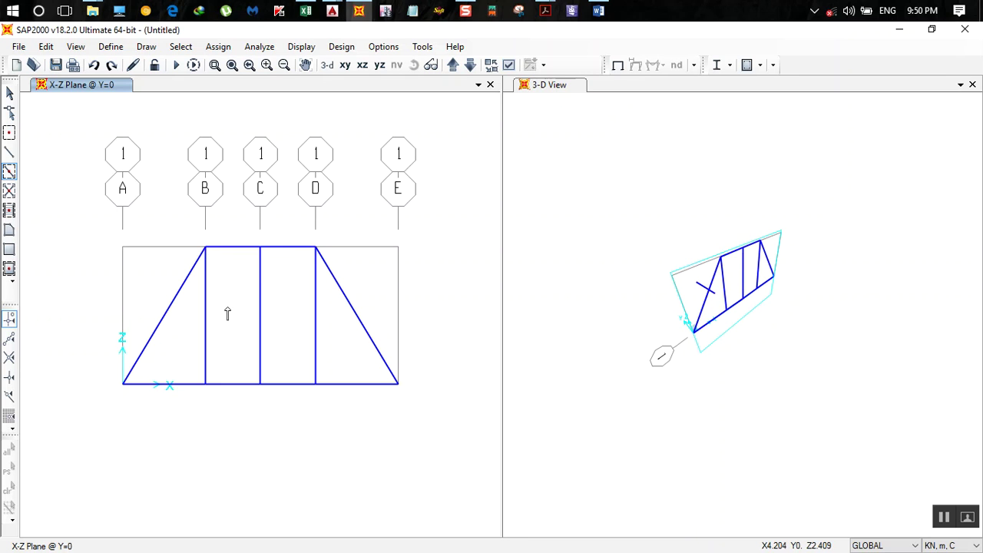
Draw the diagonal frame members from the top of B to the base of C and on to the top of D.
left_click(9, 153)
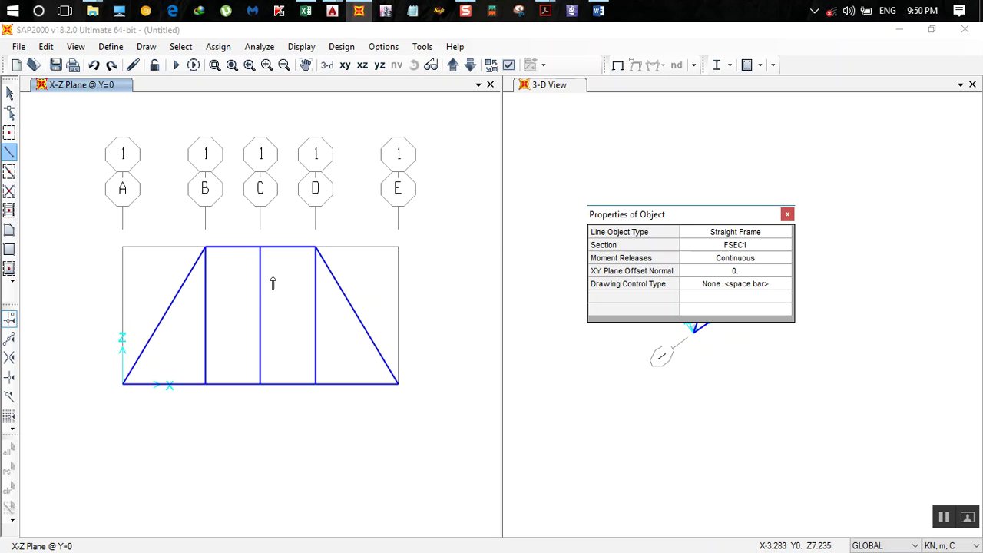
left_click(205, 246)
left_click(259, 384)
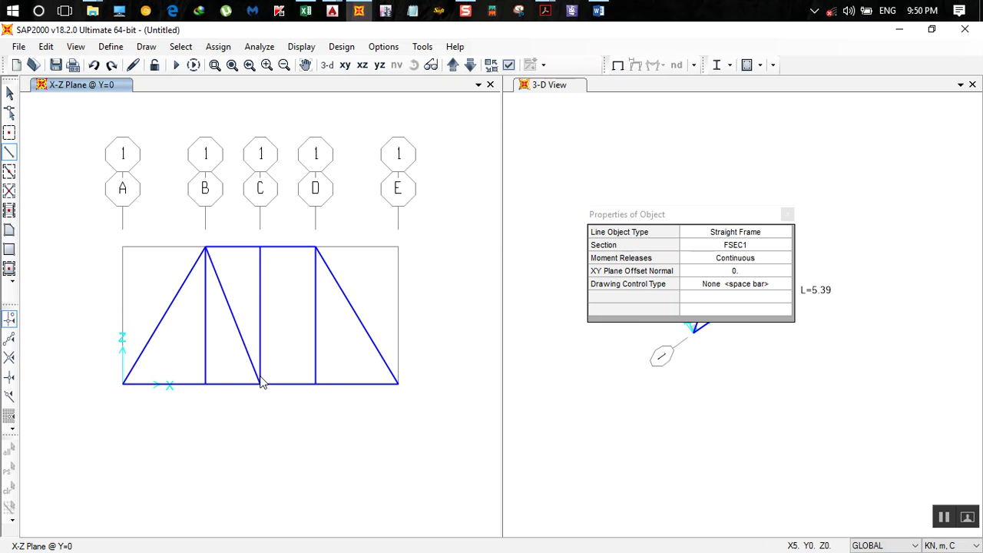
left_click(315, 246)
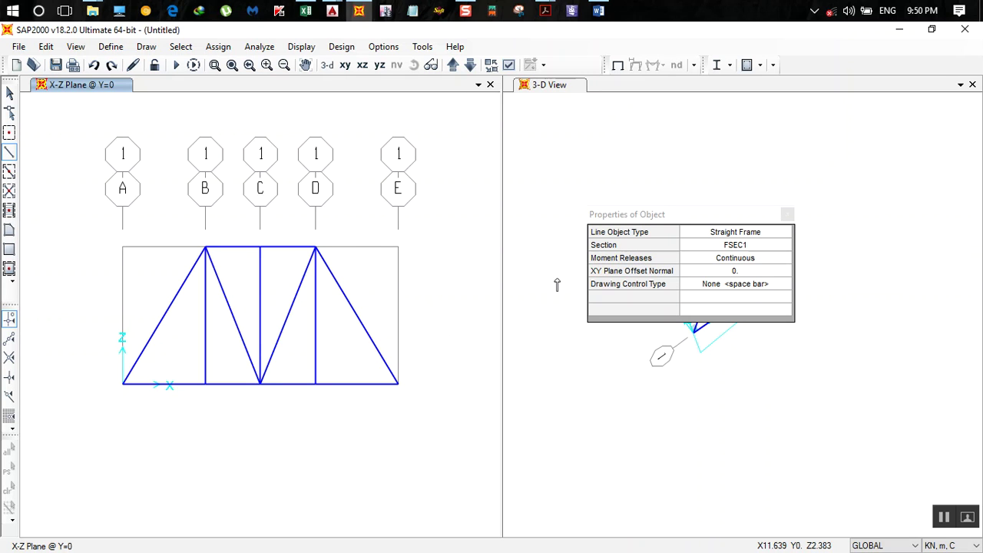
left_click(787, 215)
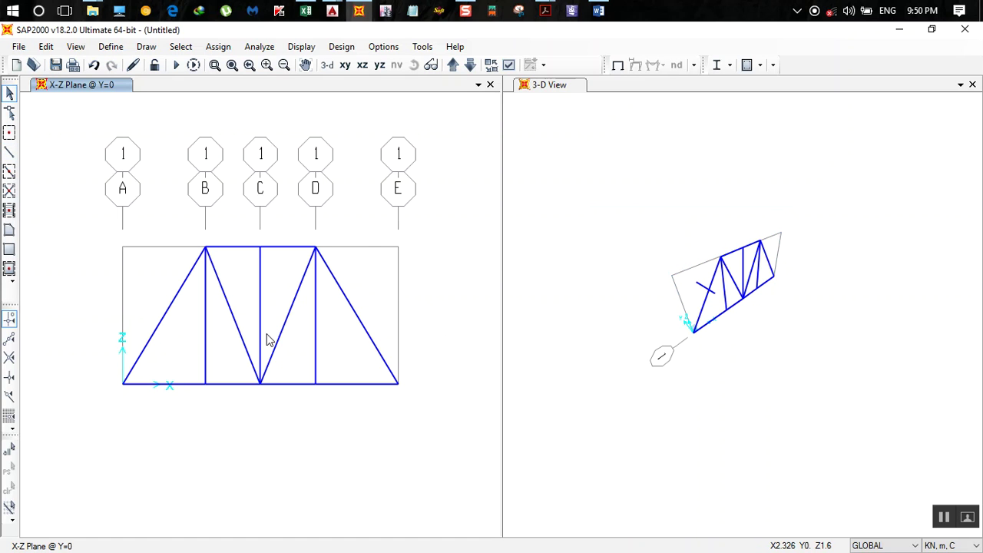
key("Escape")
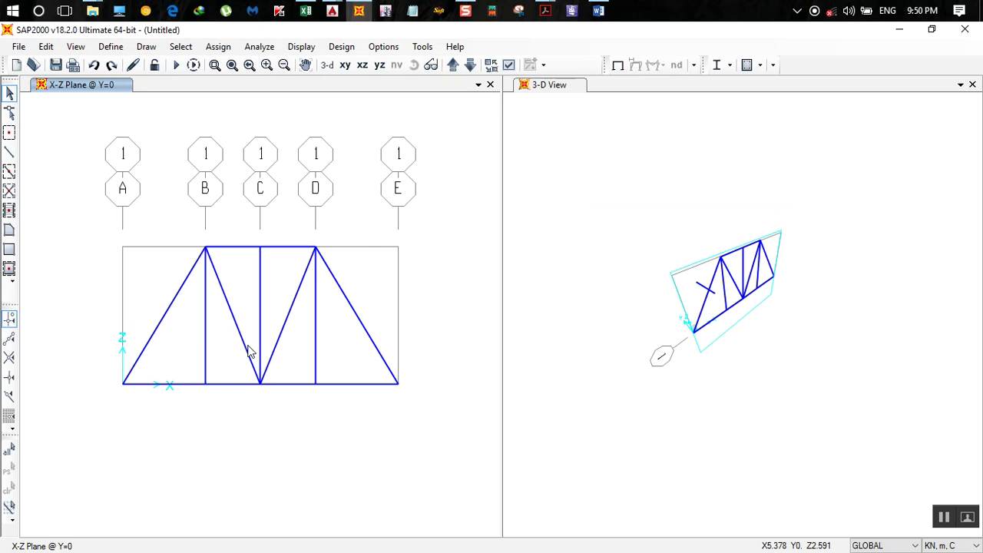
Delete the stray frame member and its joint lying outside the truss in the 3-D view.
left_click(696, 283)
left_click(705, 292)
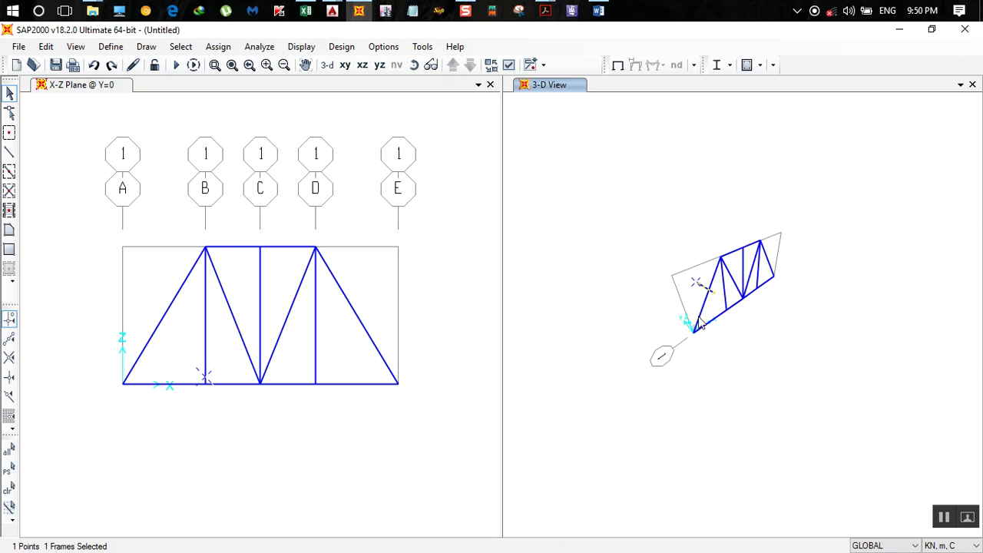
key("ctrl+q")
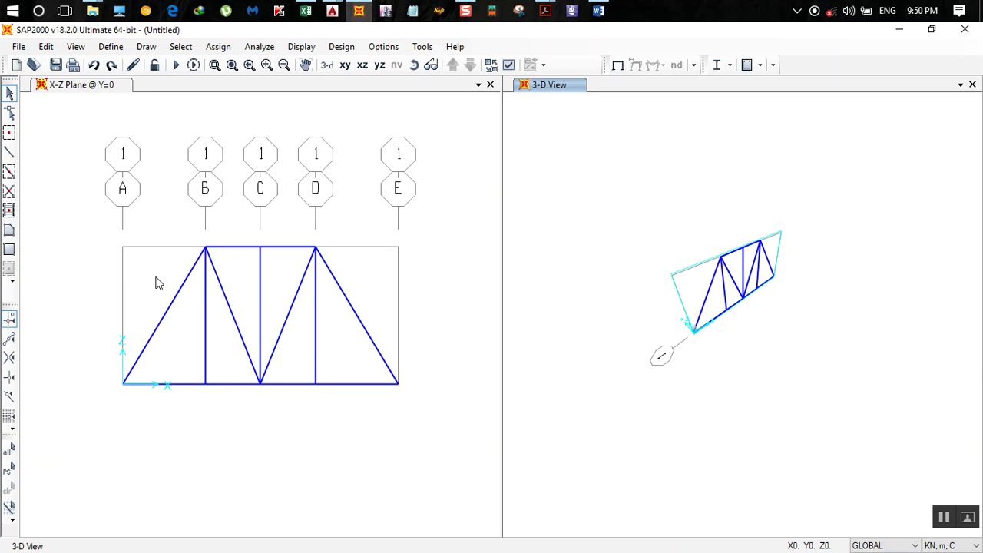
Check the supports in the AutoCAD drawing, then in SAP2000 restrain Translation 1, 2 and 3 at the base joint on grid A.
mouse_move(333, 11)
left_click(499, 56)
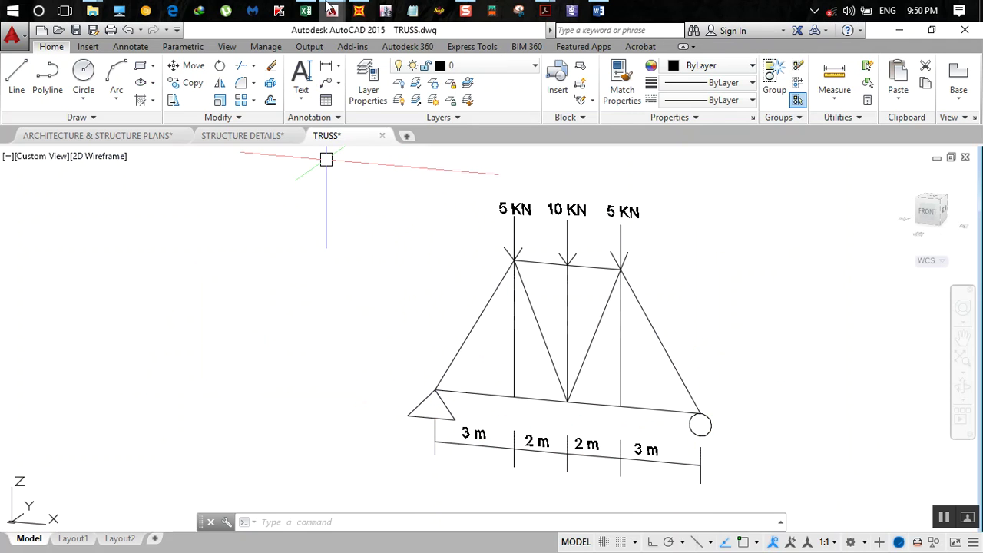
left_click(359, 10)
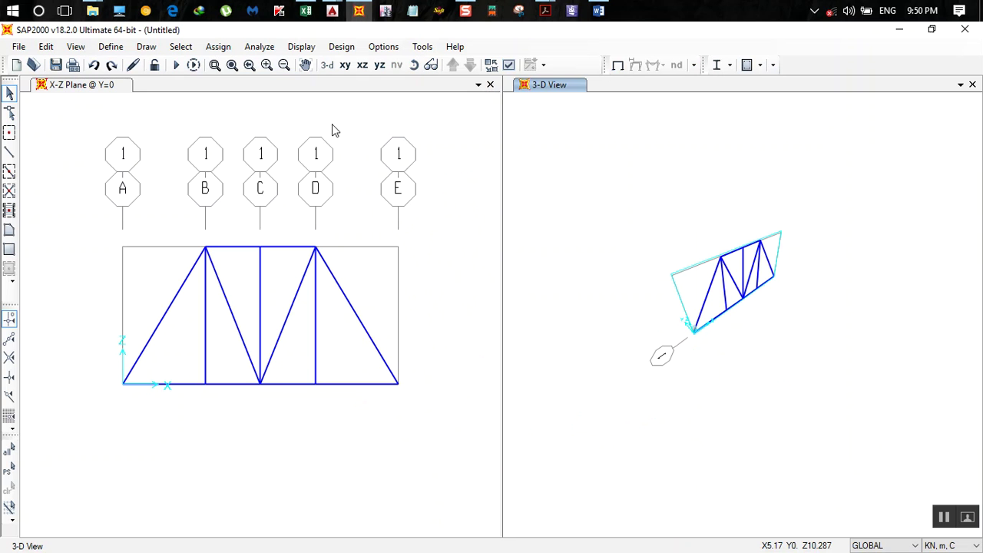
left_click(123, 384)
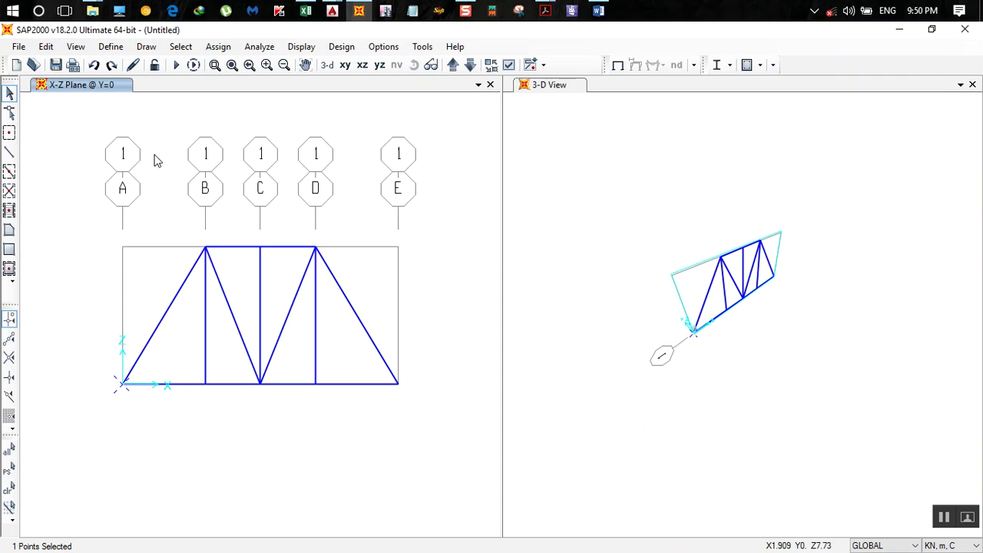
left_click(209, 47)
mouse_move(245, 66)
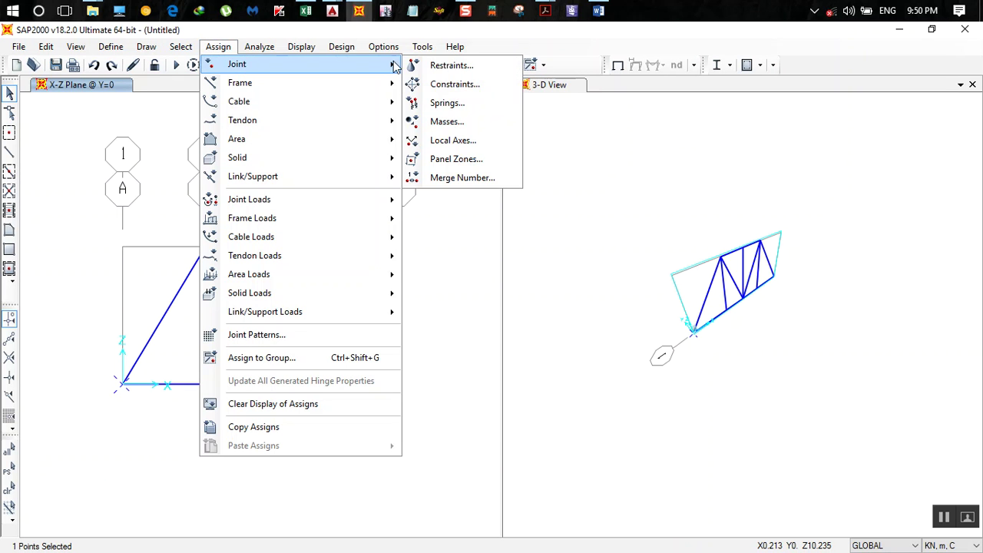
left_click(434, 66)
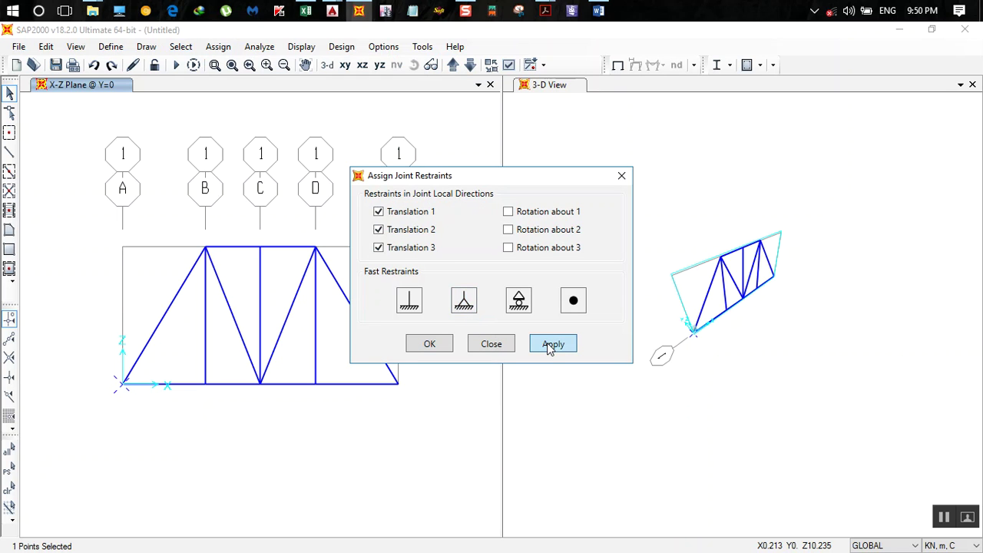
left_click(547, 345)
Assign a roller restraint, with only Translation 3 fixed, to the base joint on grid E.
left_click(399, 384)
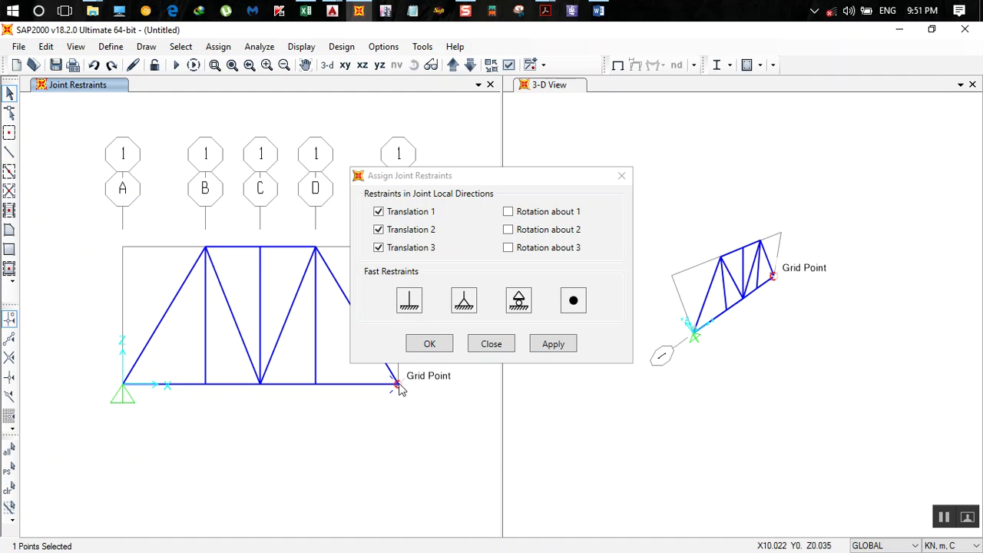
left_click(519, 302)
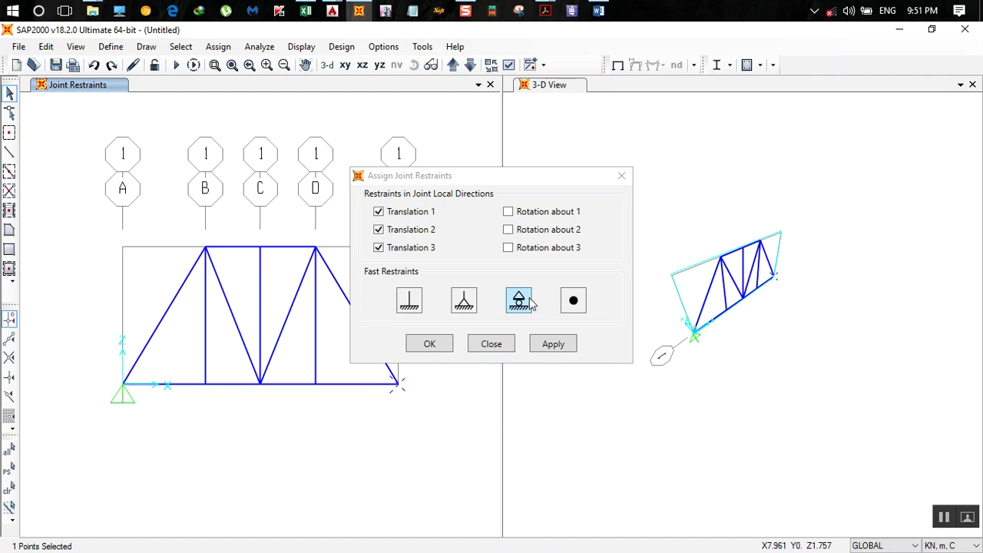
left_click(553, 347)
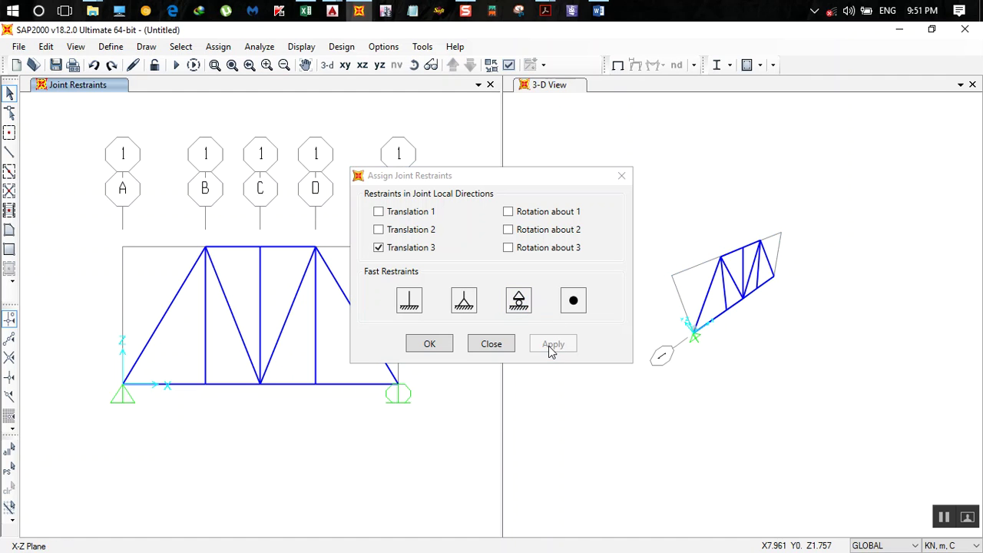
left_click(430, 344)
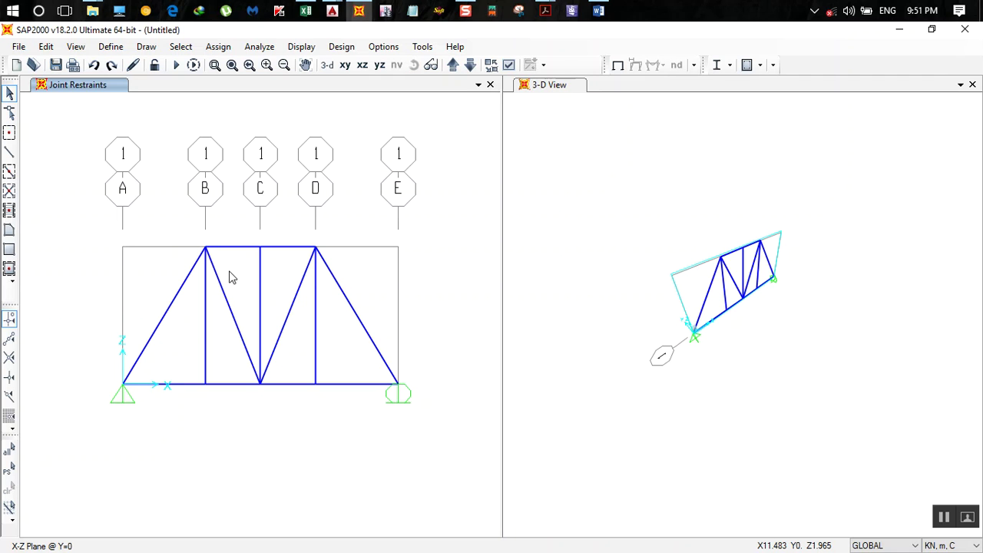
Check the truss loads in the AutoCAD drawing, then in SAP2000 assign a DEAD joint force of -5 kN in Global Z at the top of B.
mouse_move(333, 11)
left_click(475, 77)
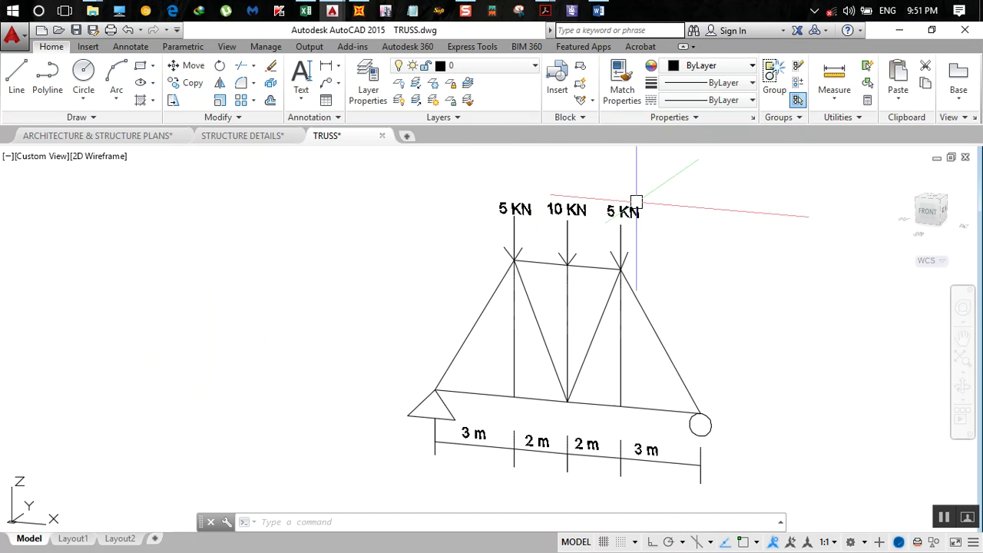
left_click(358, 11)
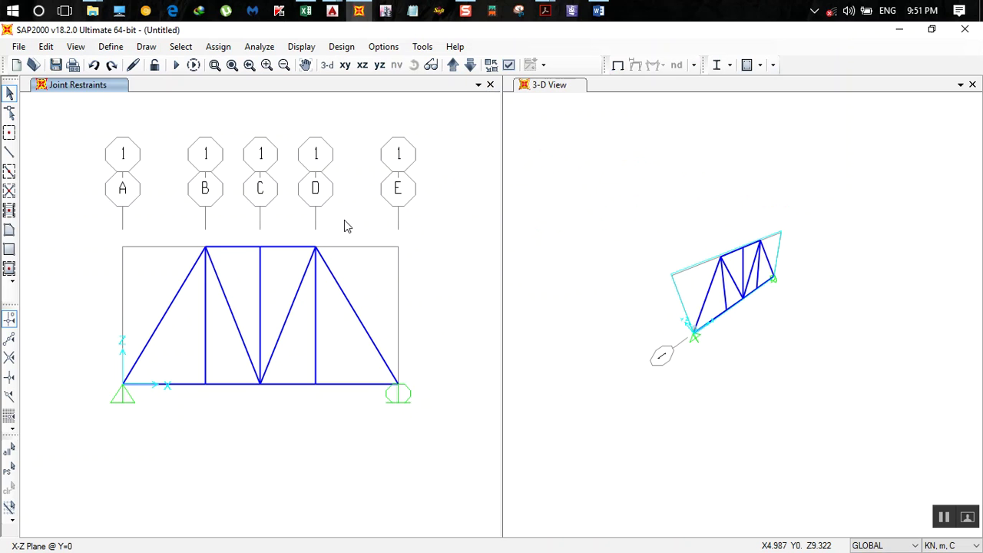
left_click(206, 247)
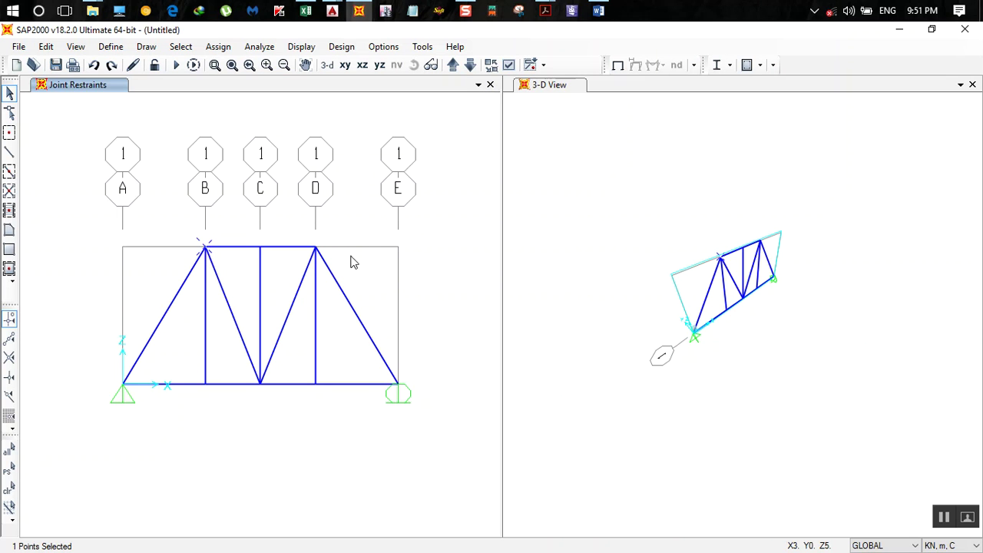
left_click(218, 47)
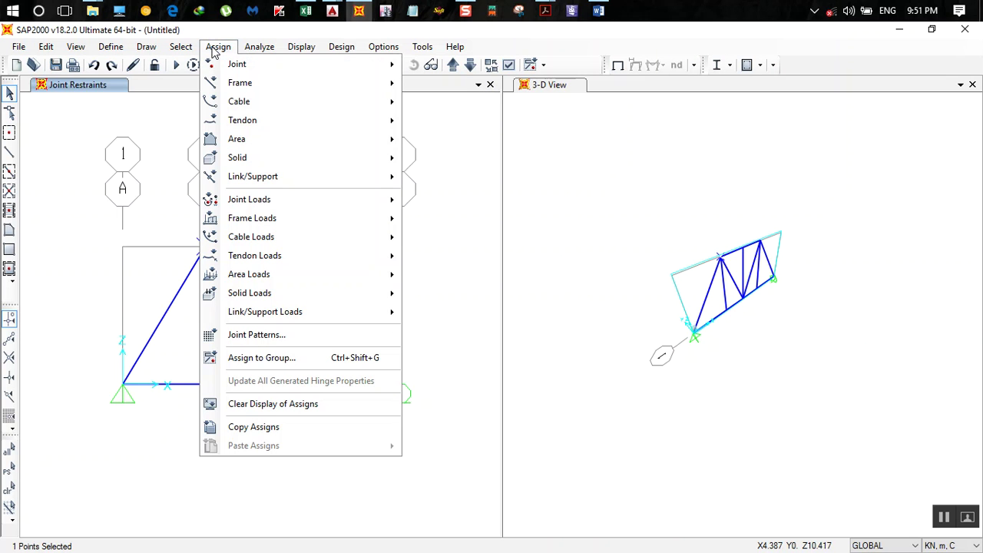
mouse_move(379, 199)
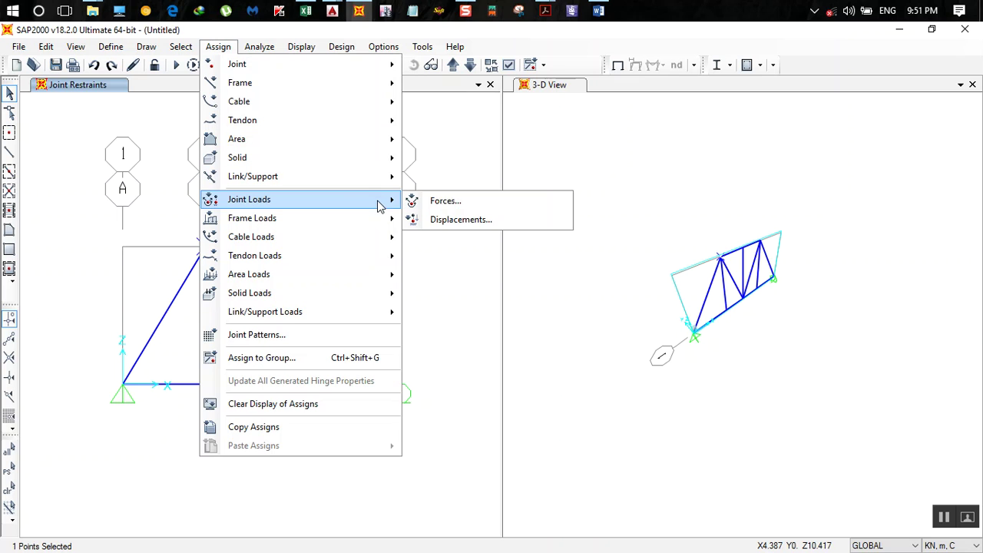
left_click(453, 206)
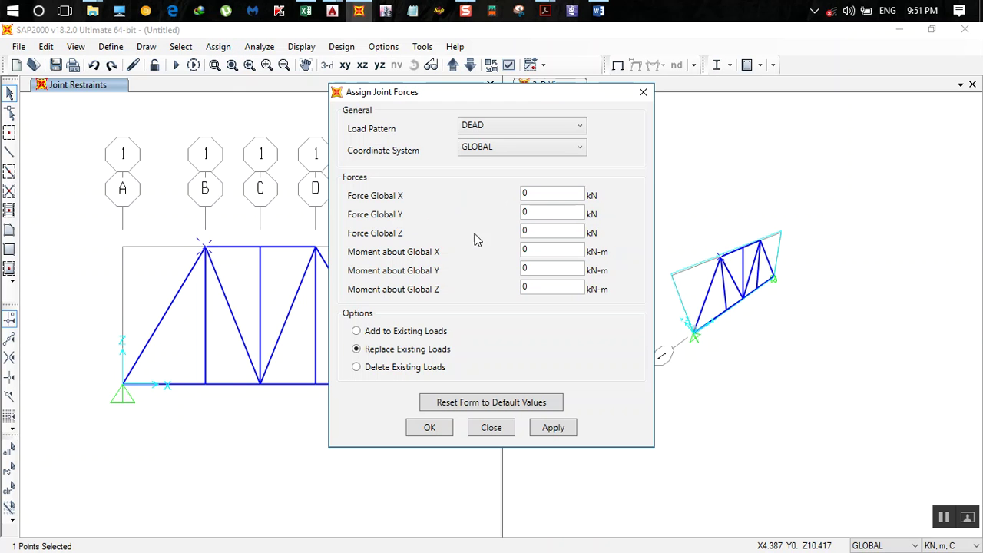
double_click(536, 231)
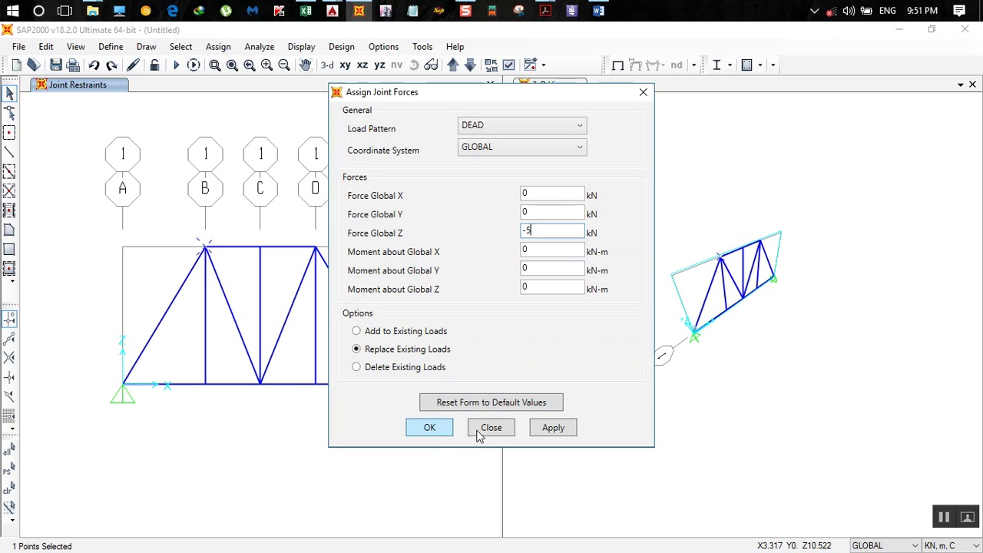
left_click(548, 430)
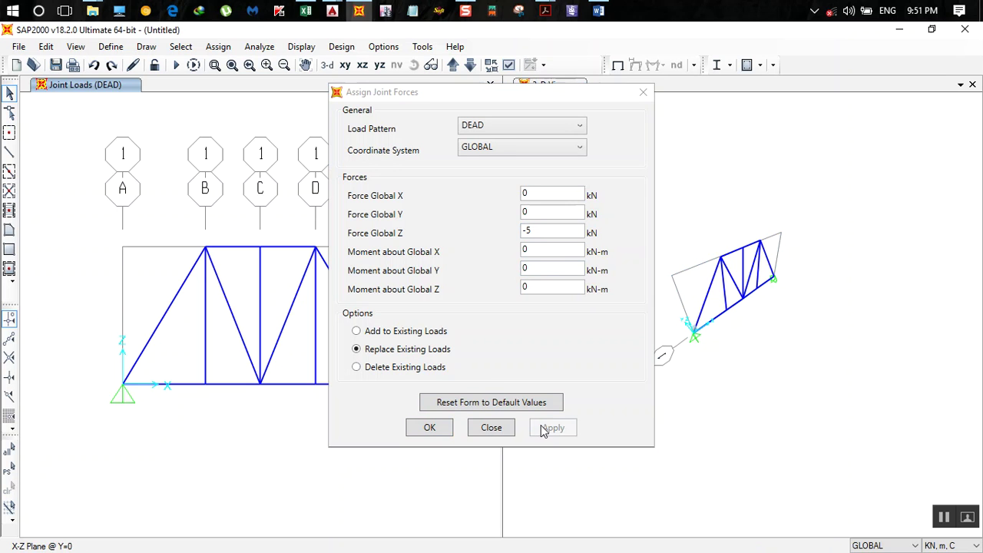
left_click(429, 428)
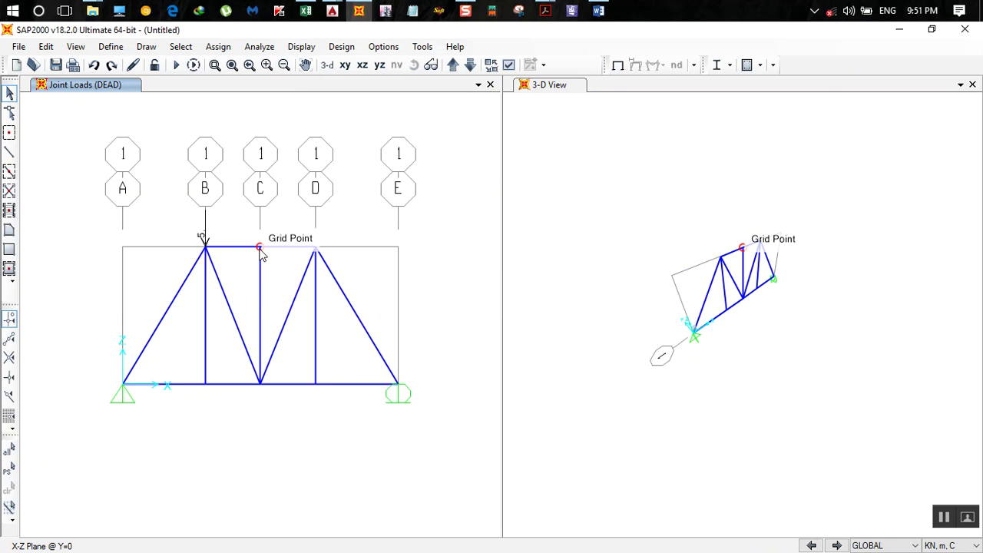
Assign a DEAD joint force of -10 kN in Global Z to the top joint on grid C.
left_click(260, 248)
left_click(218, 46)
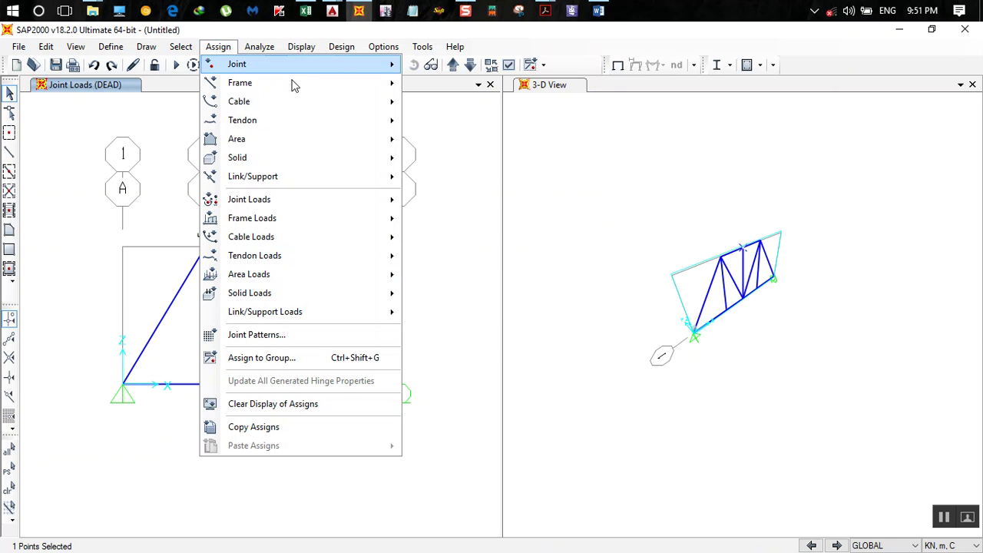
left_click(455, 213)
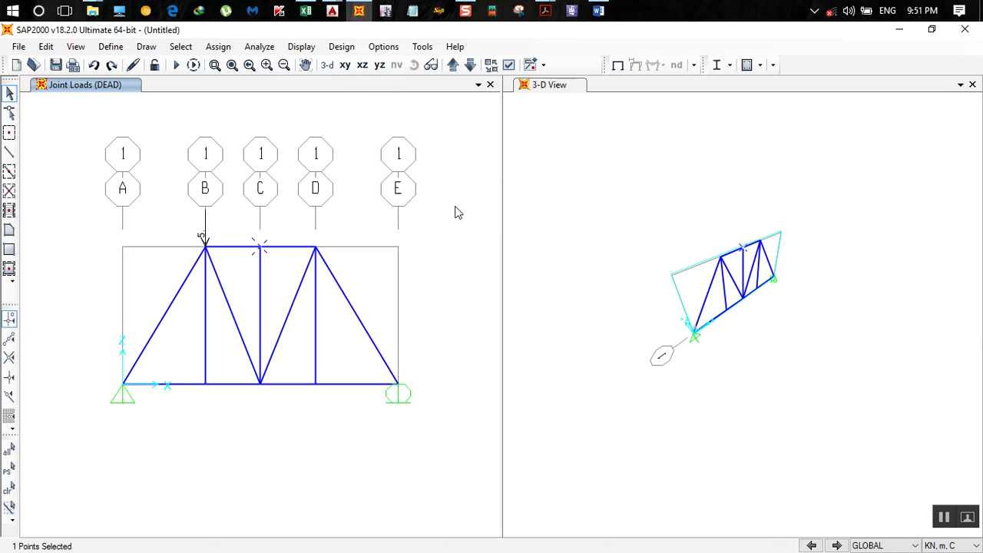
left_click(531, 230)
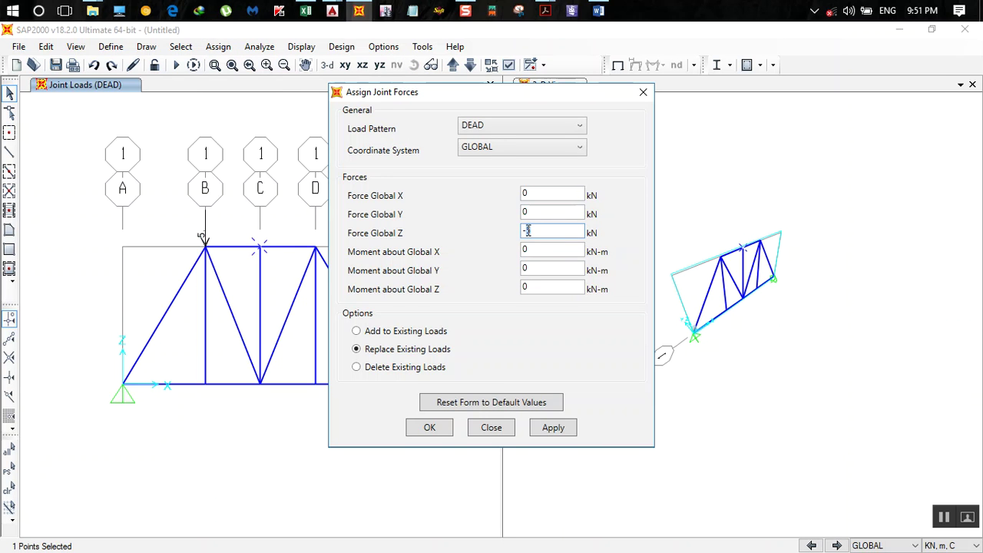
left_click(551, 427)
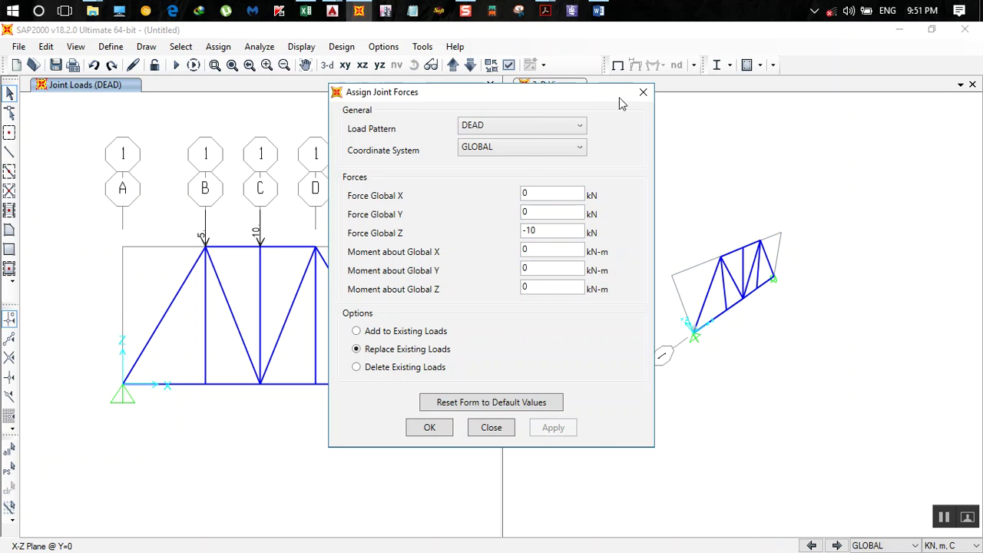
Assign a DEAD joint force of -5 kN in Global Z to the top joint on grid D and close the joint forces dialog.
left_click_drag(561, 98, 727, 94)
left_click(316, 246)
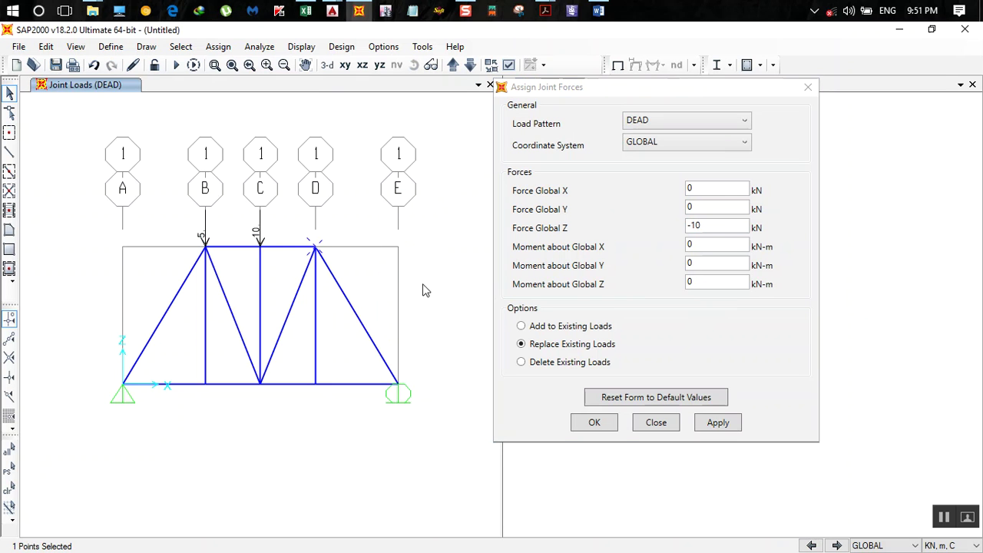
double_click(695, 225)
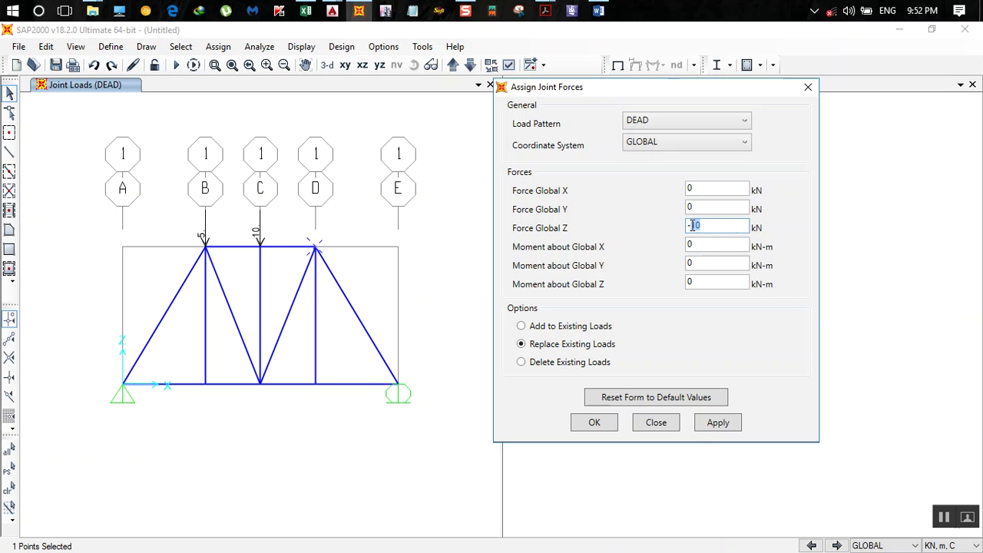
type("5")
left_click(712, 424)
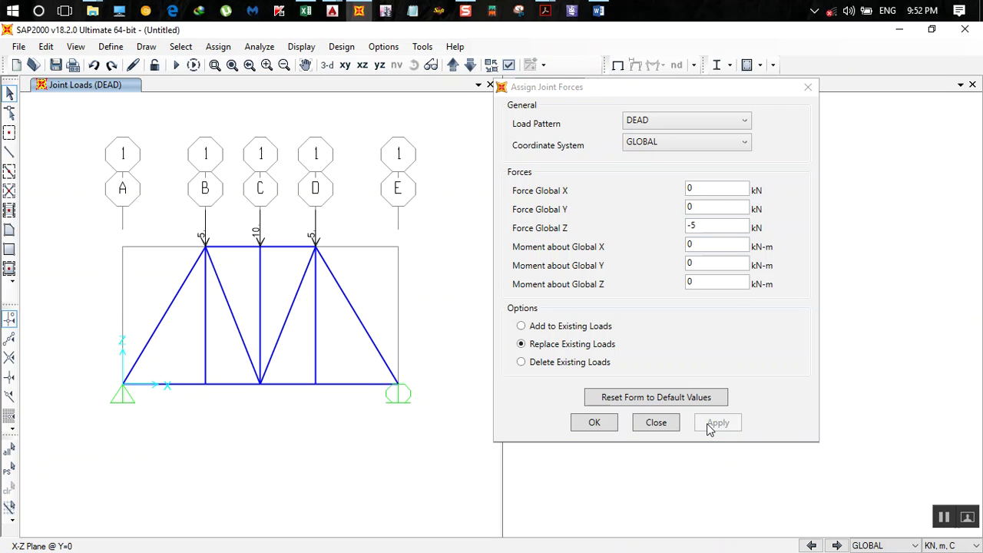
left_click(594, 424)
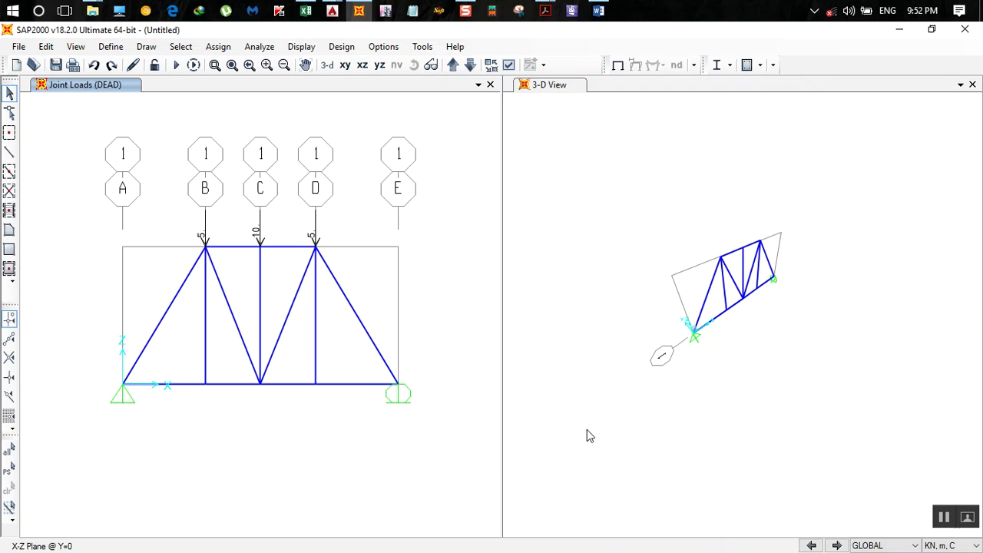
Run the analysis for the DEAD and MODAL load cases, saving the model file as truss.
left_click(176, 65)
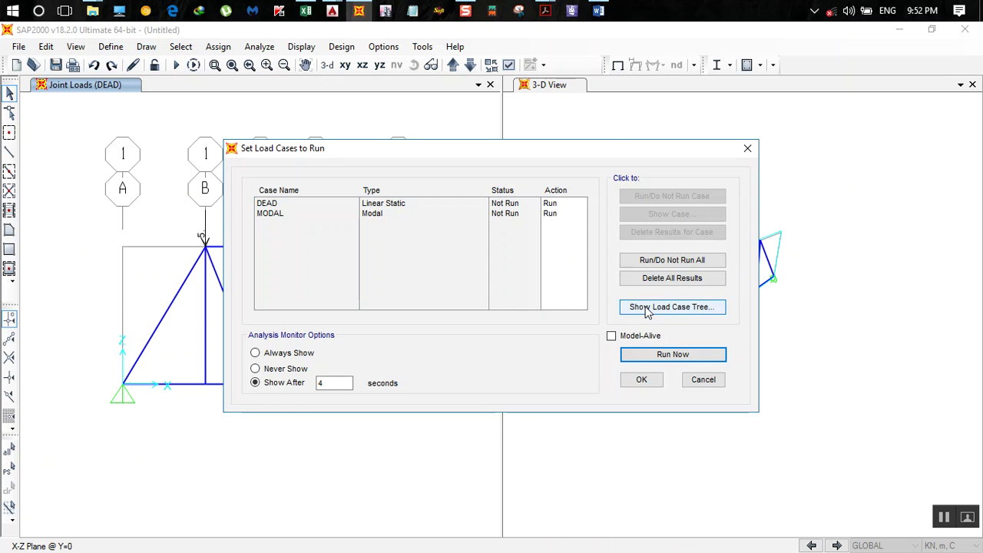
left_click(672, 354)
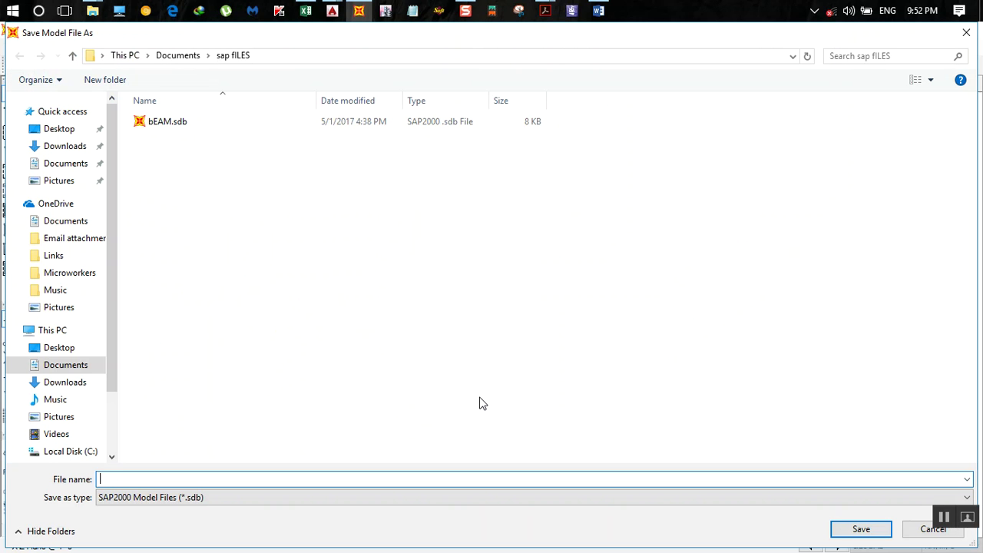
type("truss")
key("Return")
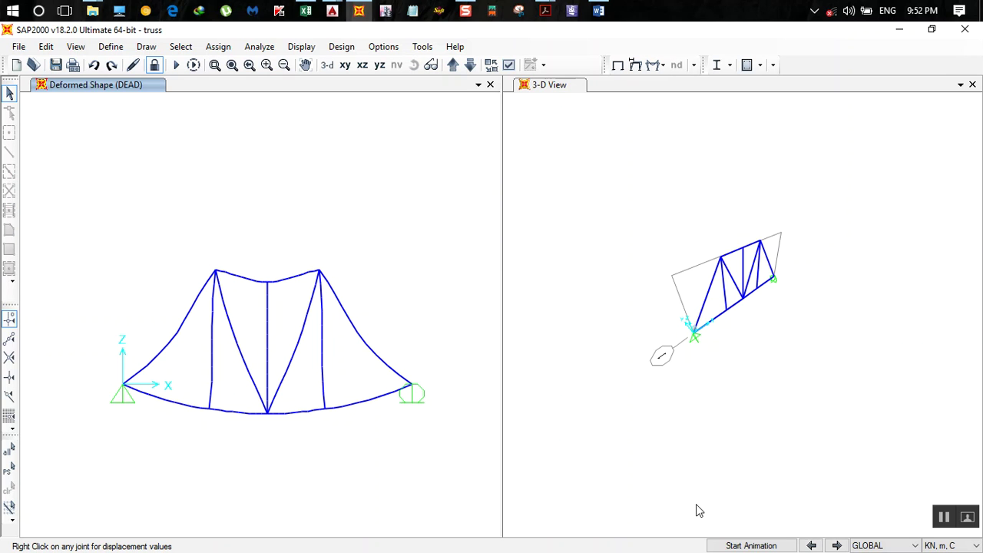
Play the deformed shape animation for the DEAD case and stop it.
left_click(728, 547)
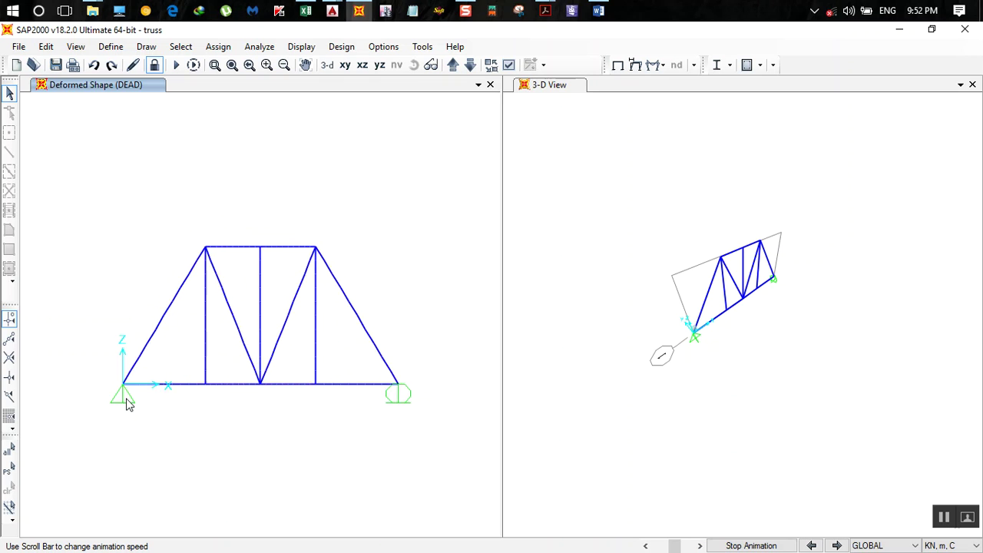
left_click(742, 546)
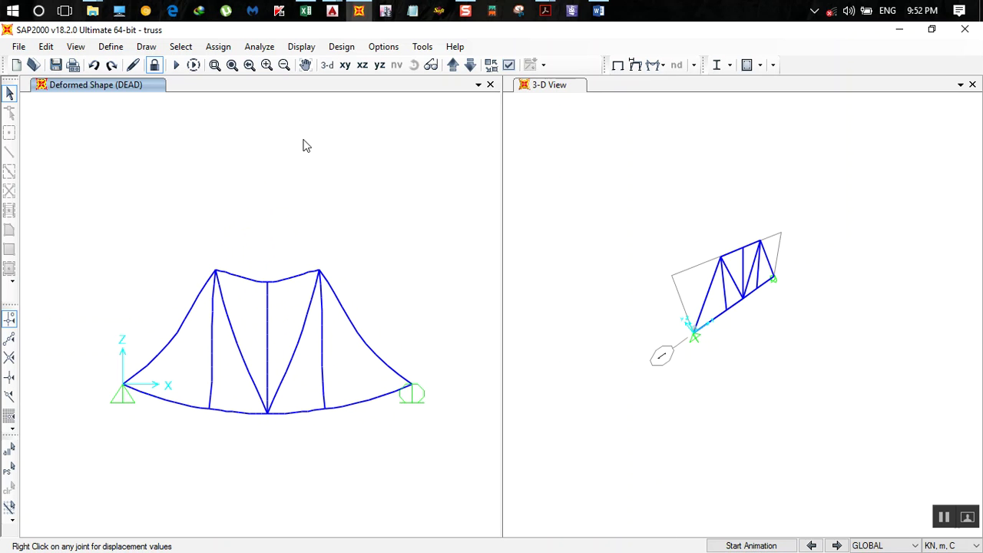
Display the frame axial force diagram for the DEAD case with automatic scaling and values shown.
left_click(301, 47)
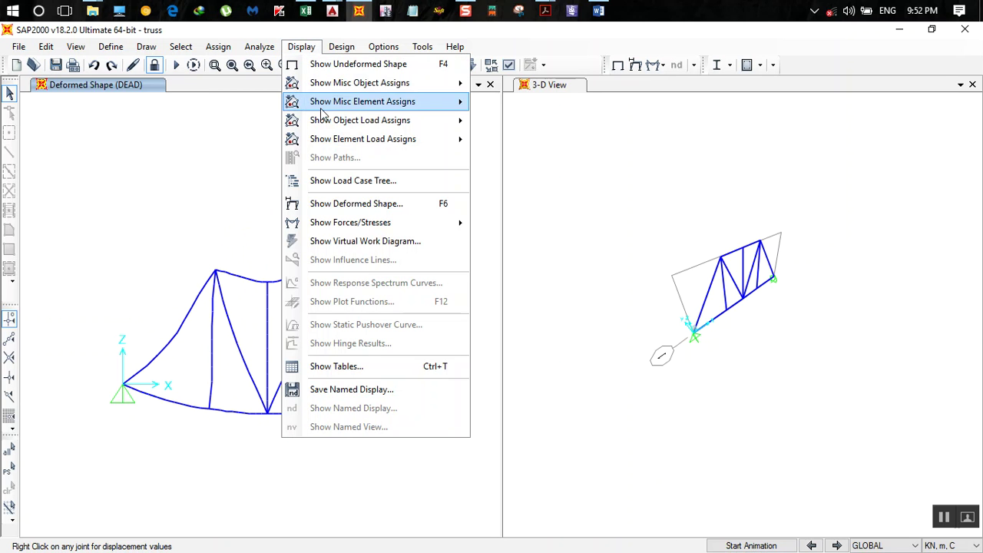
mouse_move(378, 223)
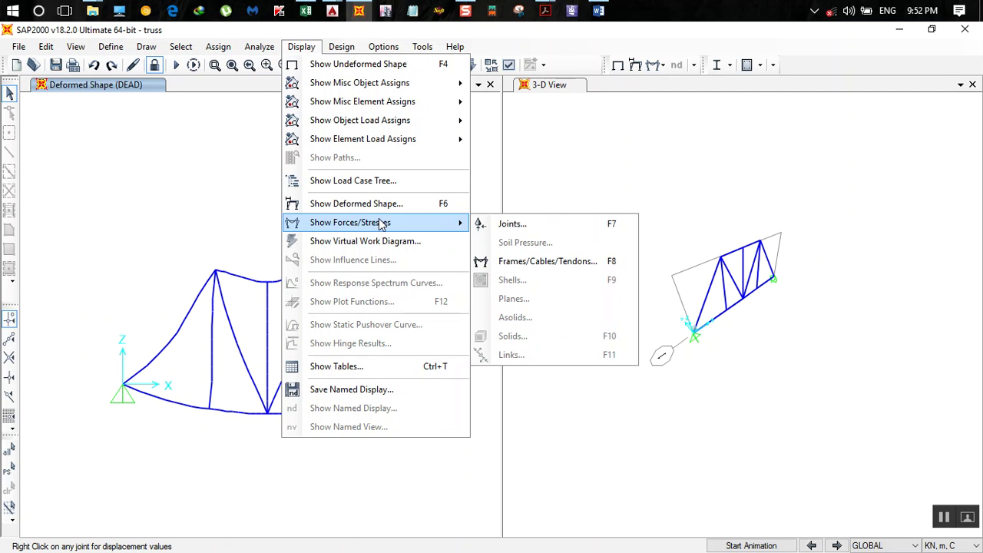
left_click(530, 261)
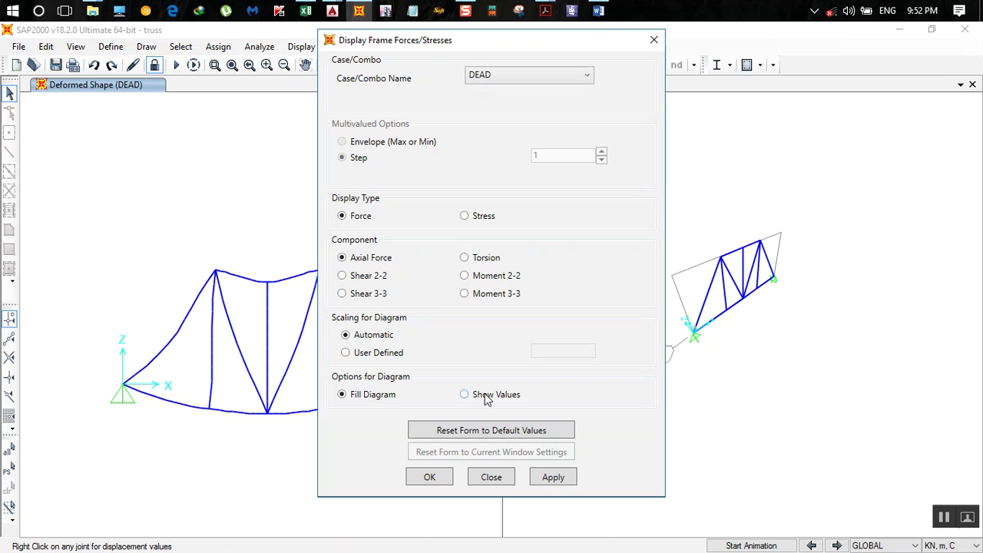
left_click(547, 480)
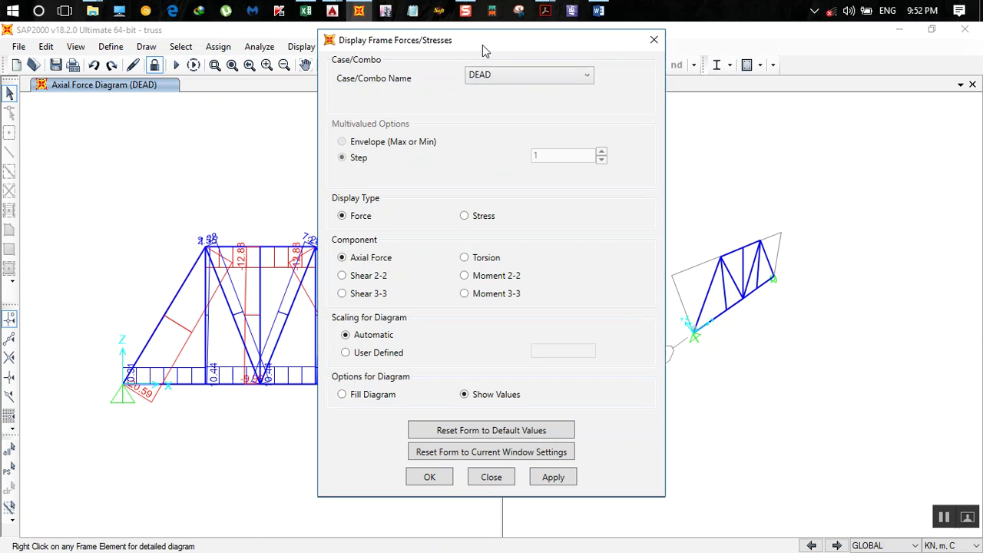
left_click_drag(483, 45, 775, 40)
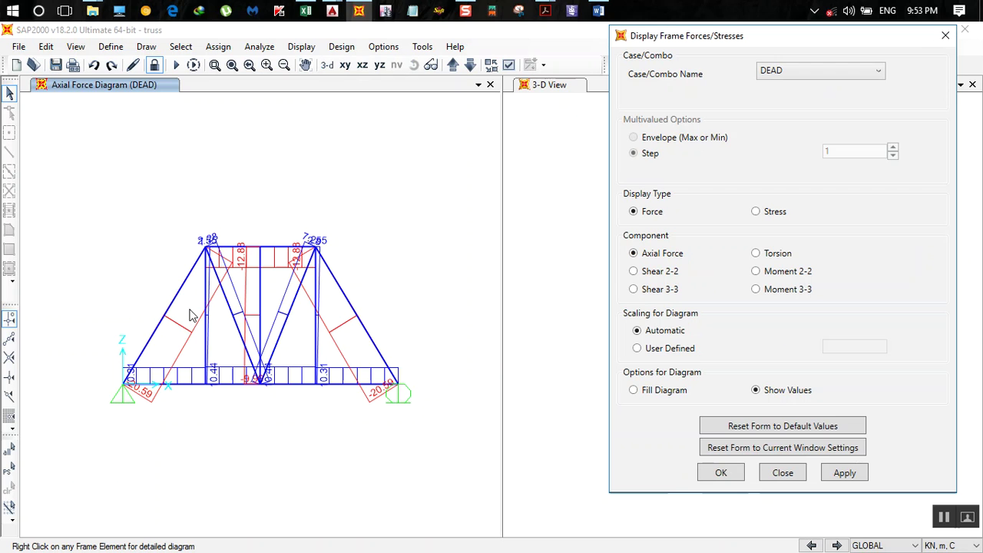
left_click(720, 472)
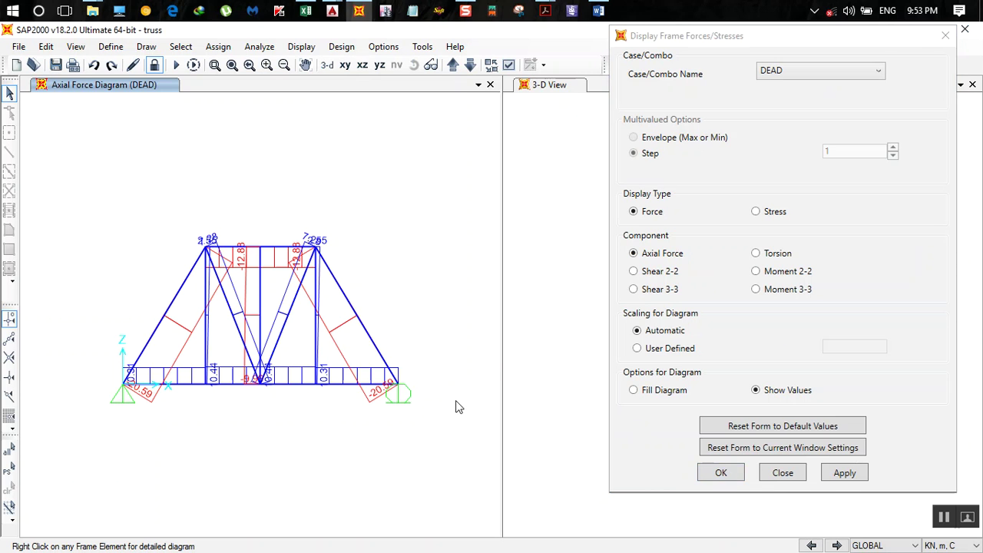
Inspect the detailed axial force diagram of the inclined member from the base of A to the top of B, scrolling for values along its length.
right_click(169, 305)
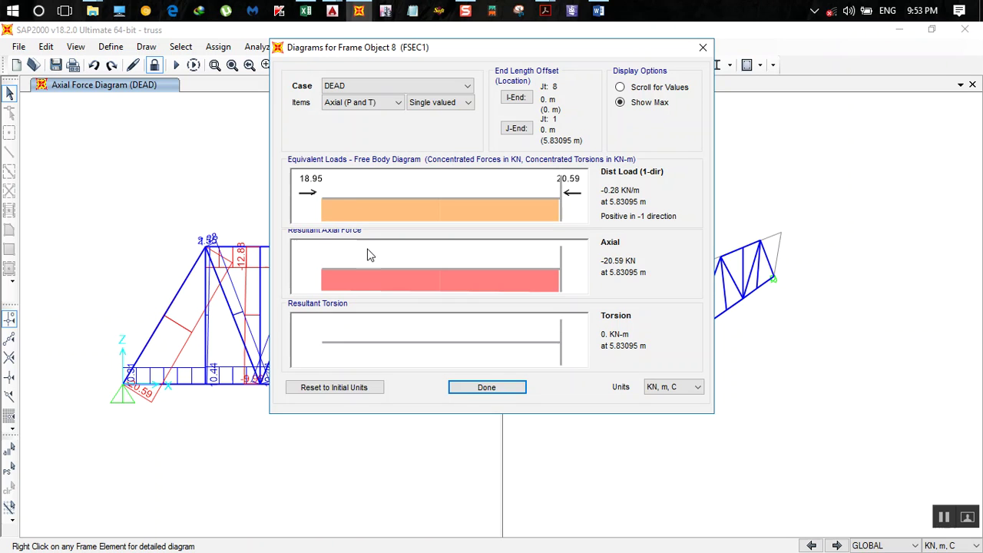
left_click(457, 388)
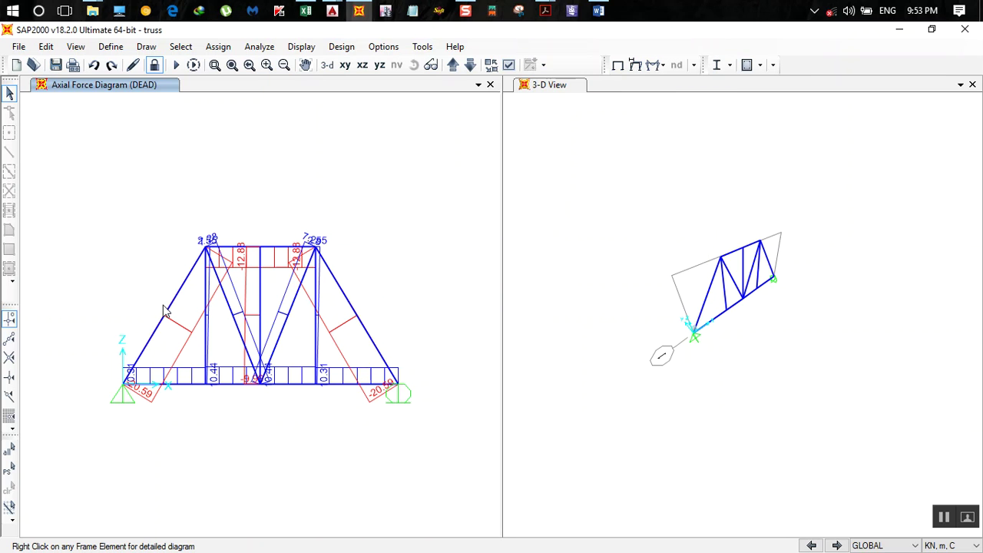
right_click(170, 308)
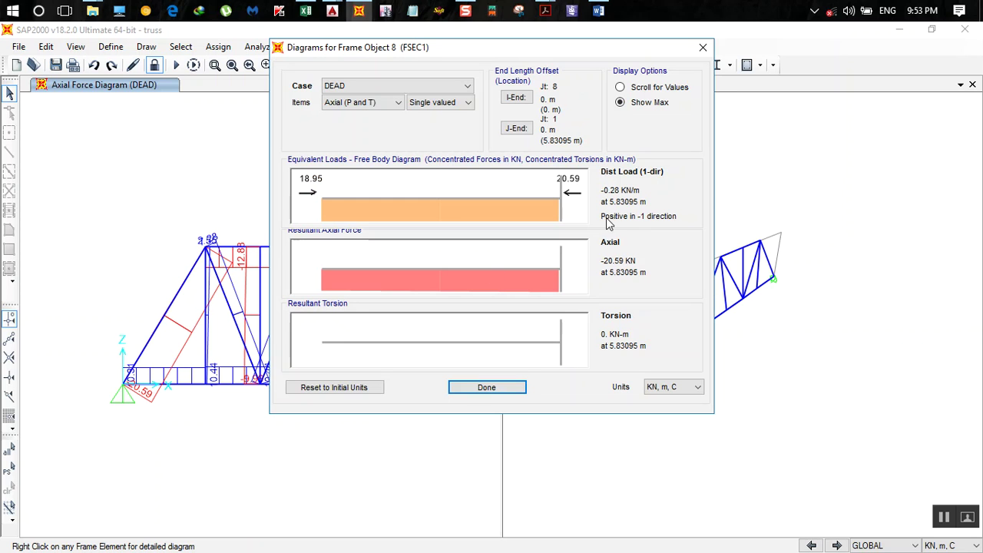
left_click(657, 86)
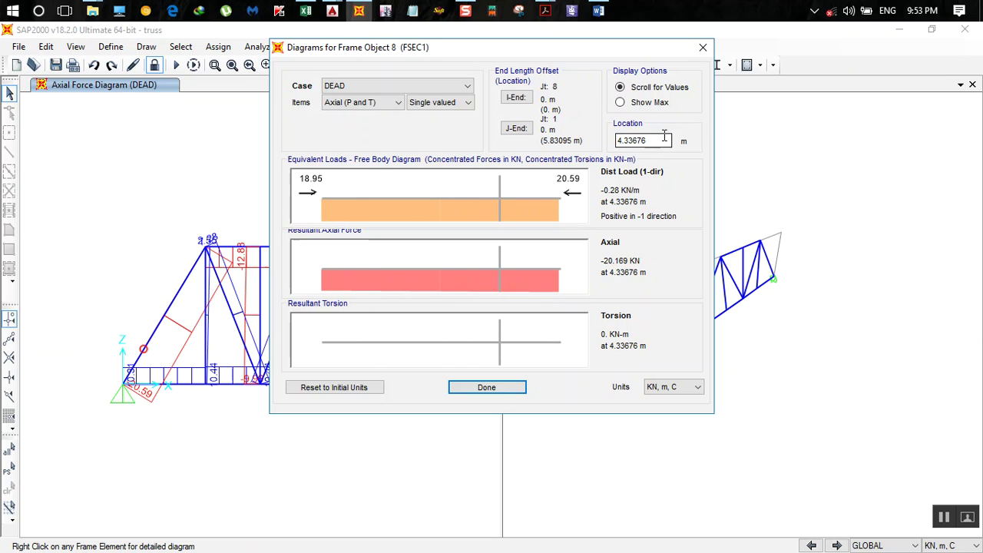
left_click_drag(659, 141, 590, 146)
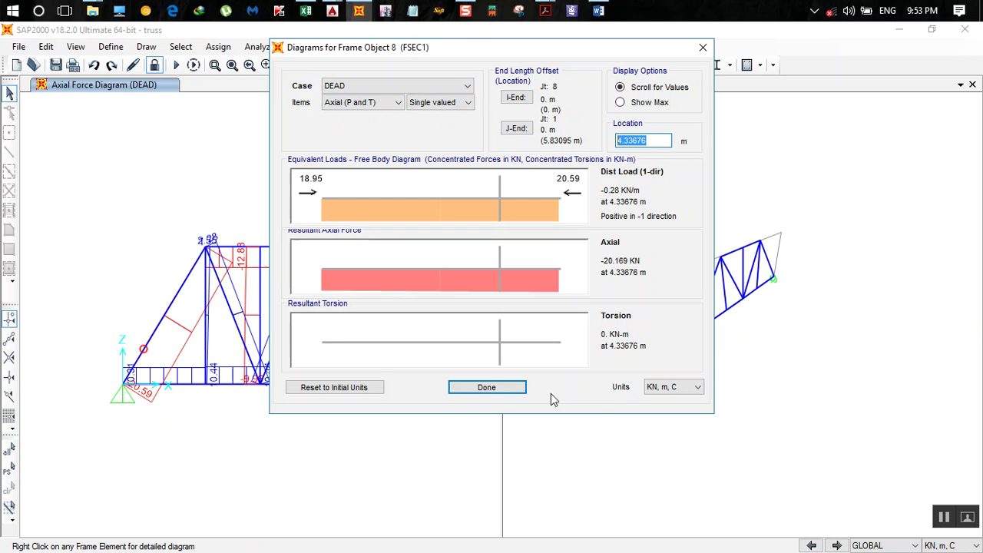
left_click(473, 390)
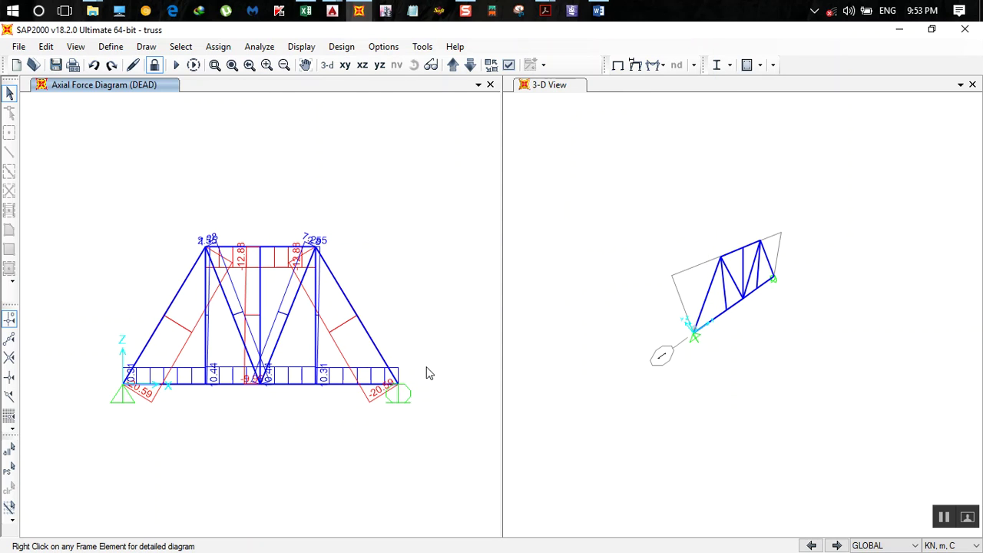